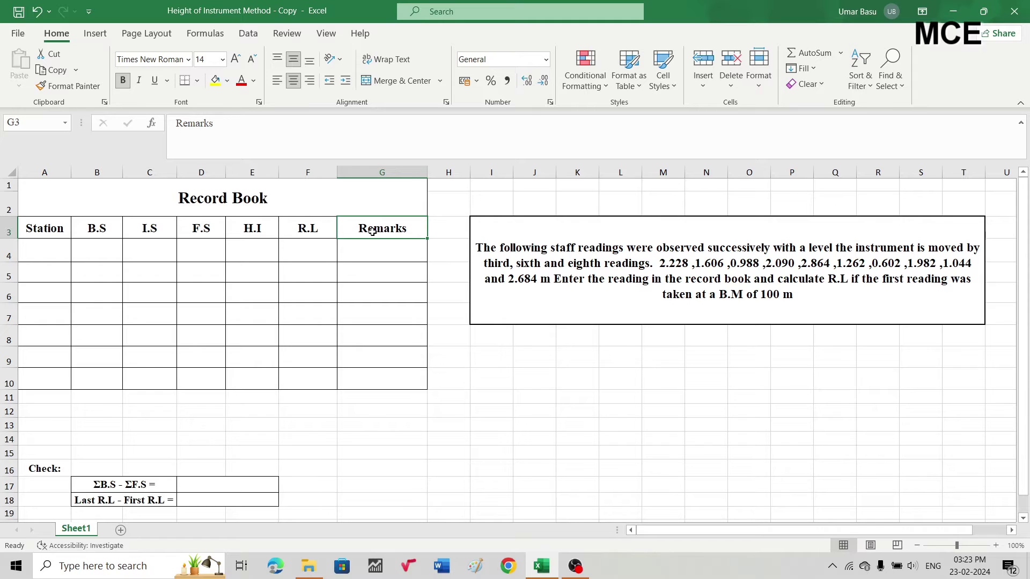
# Step: Enter station 1 in the first record row (row 4) with a B.S reading of 2.228
pyautogui.click(34, 249)
pyautogui.write('1')
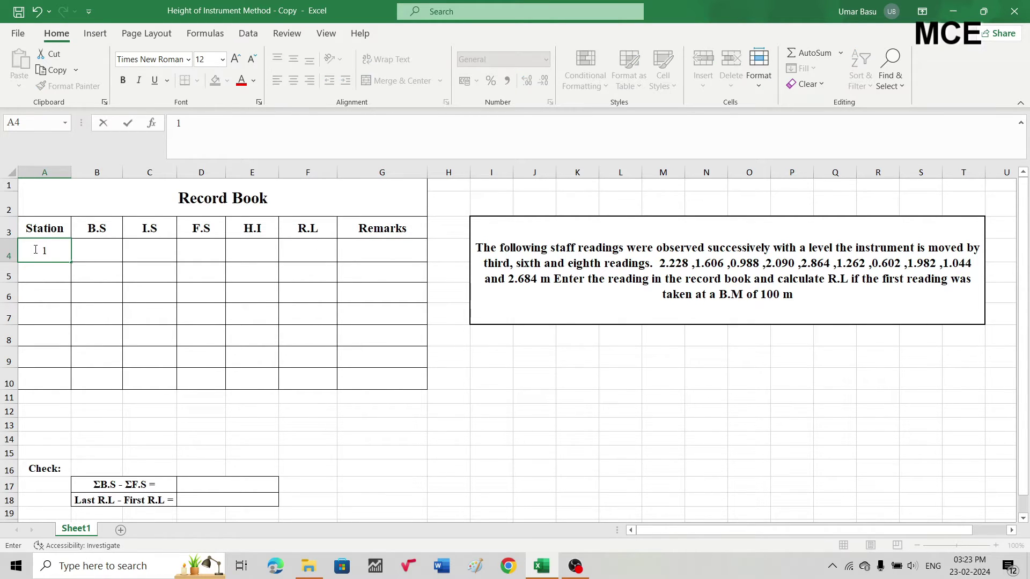
pyautogui.press('Tab')
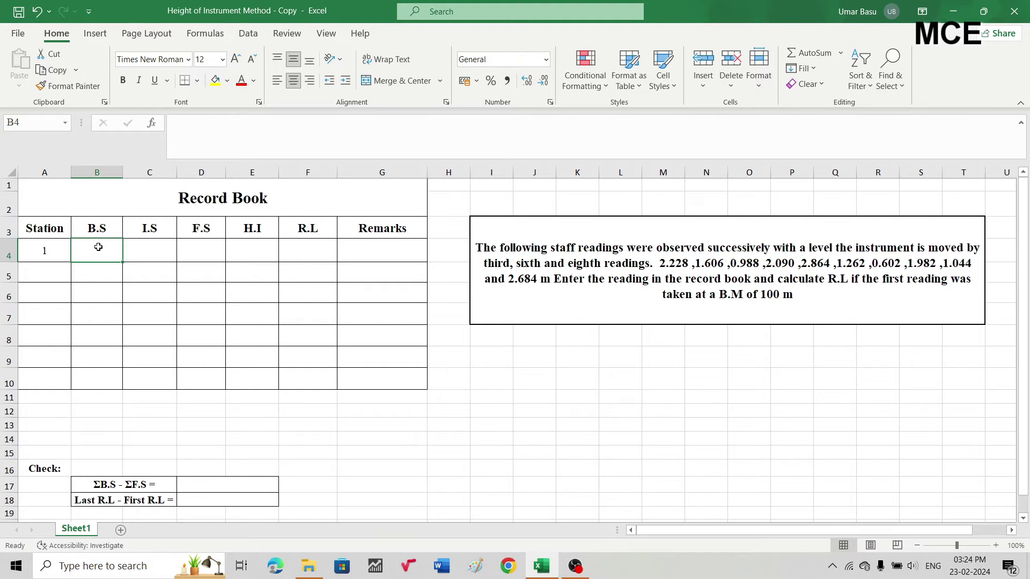
pyautogui.write('2.')
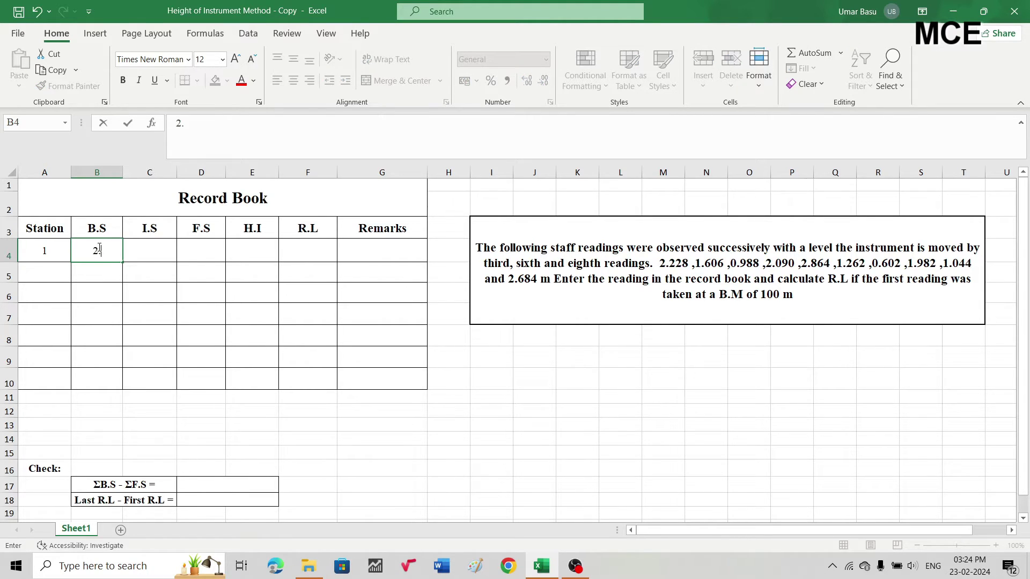
pyautogui.write('228')
pyautogui.press('Tab')
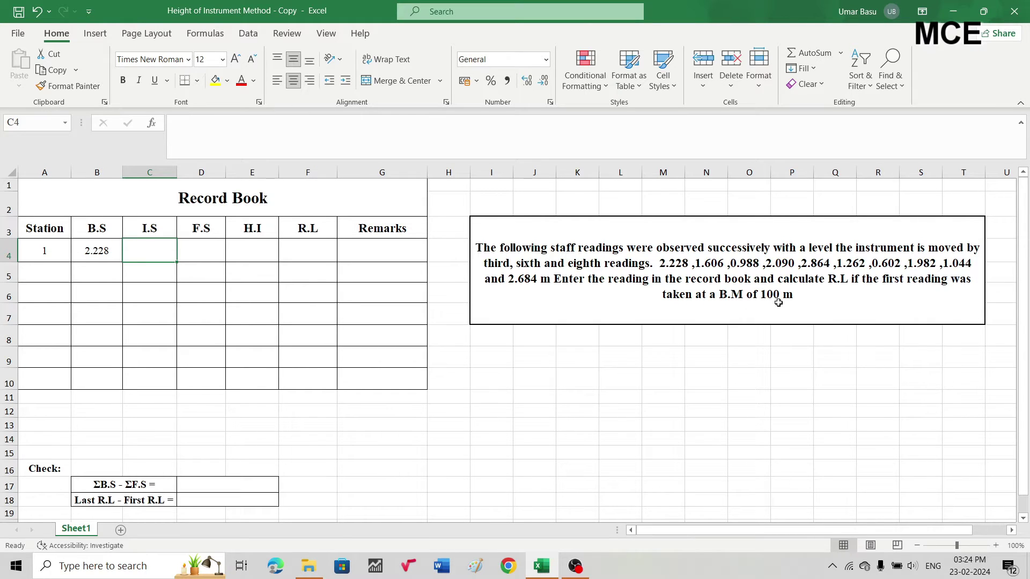
# Step: Enter an R.L of 100 for station 1 and the remark B.M in the same row
pyautogui.click(302, 253)
pyautogui.write('100')
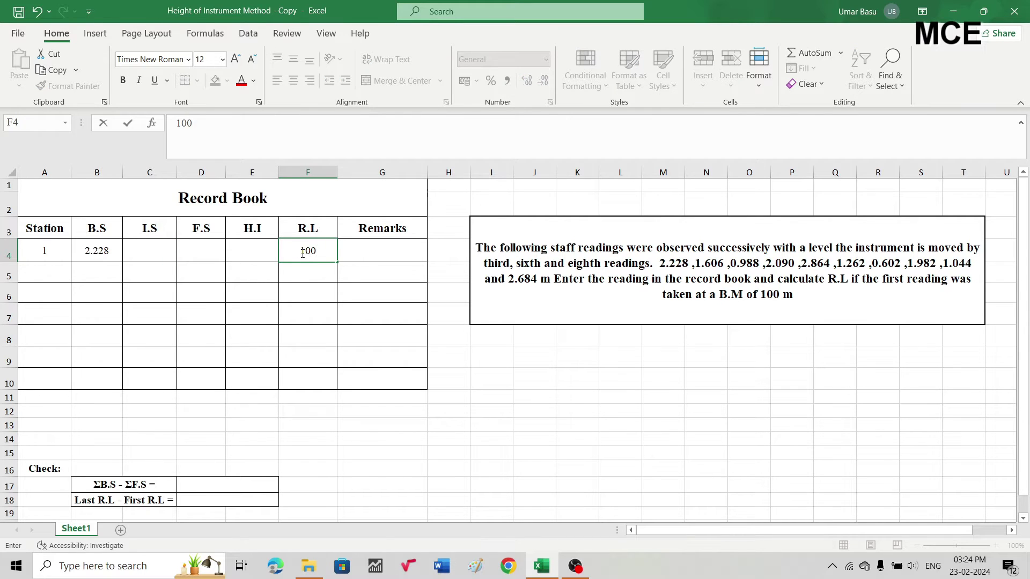
pyautogui.press('Tab')
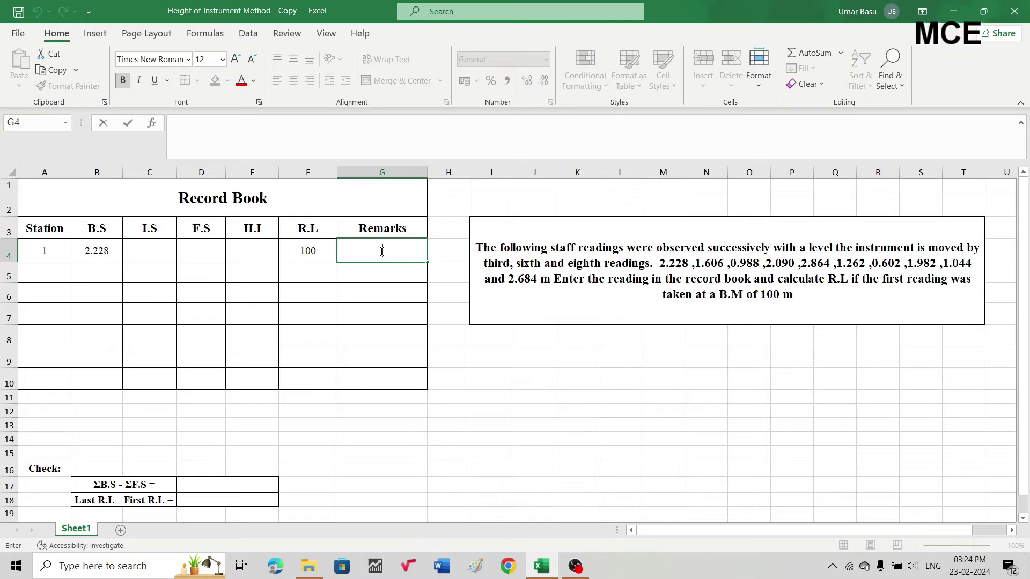
pyautogui.write('B.M')
pyautogui.click(233, 288)
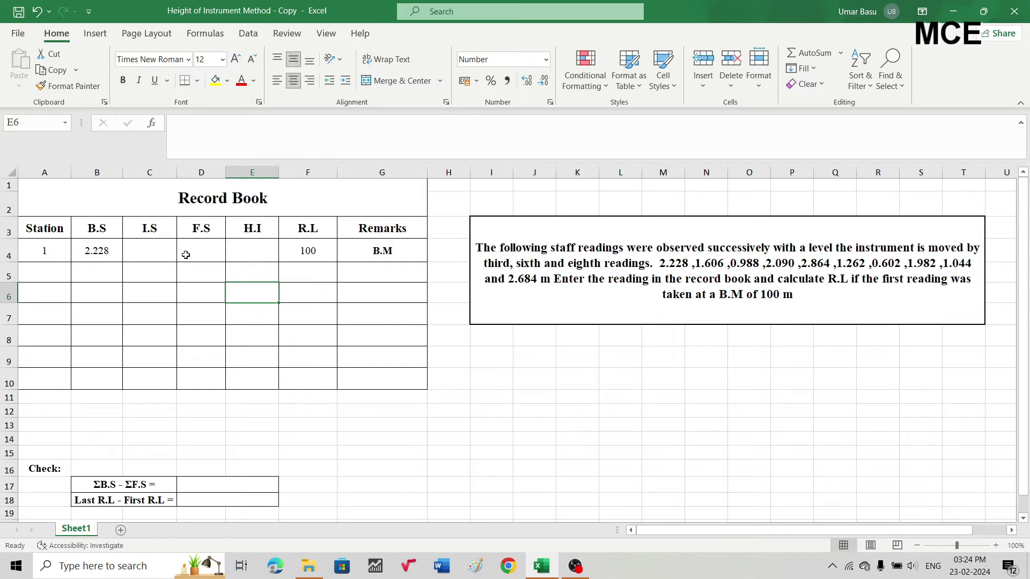
# Step: Calculate station 1's H.I in E4 as R.L plus B.S with the formula =F4+B4
pyautogui.doubleClick(250, 249)
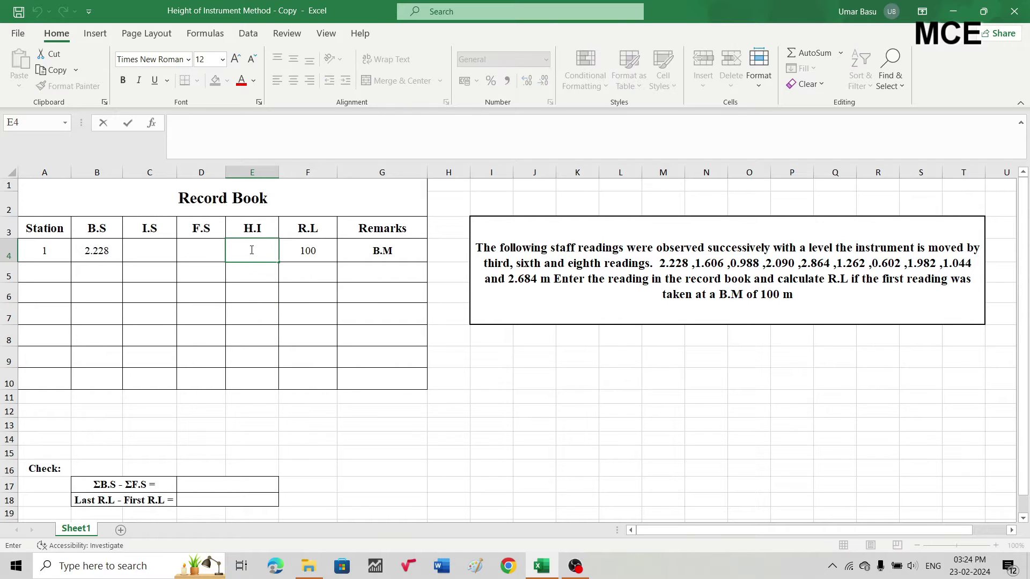
pyautogui.write('=')
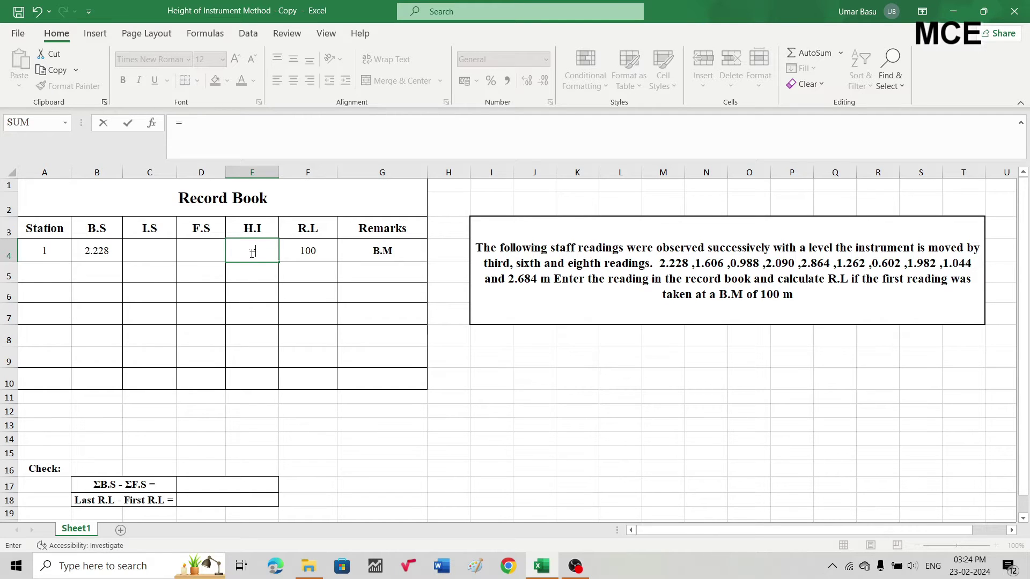
pyautogui.click(312, 252)
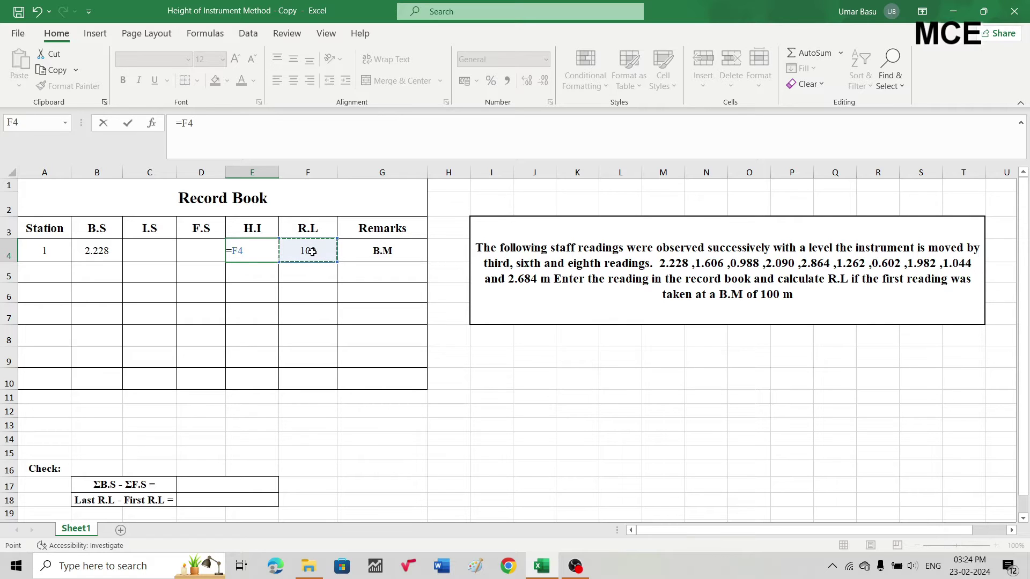
pyautogui.write('+')
pyautogui.click(100, 256)
pyautogui.press('Return')
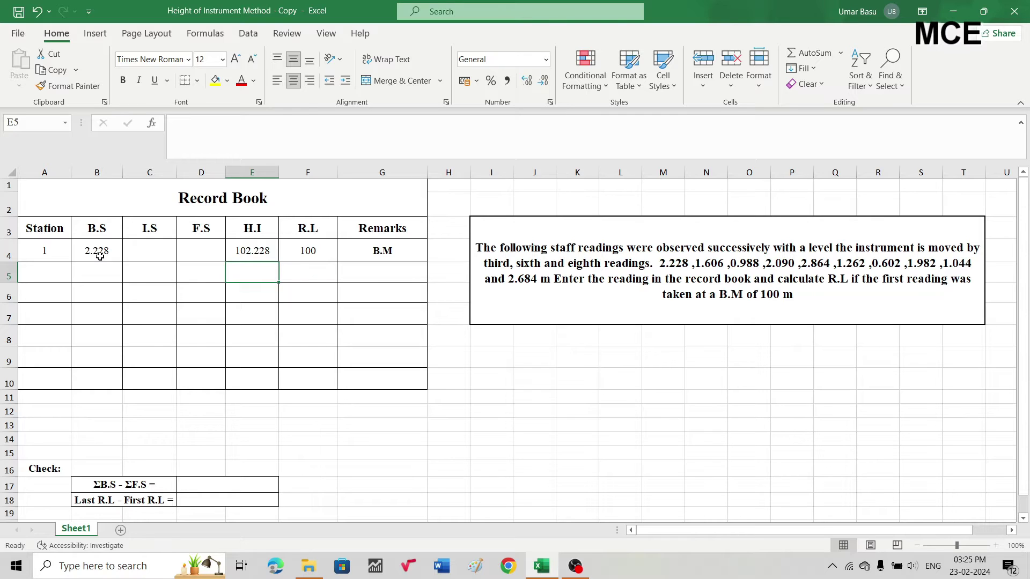
# Step: Enter station 2 in row 5 with an I.S reading of 1.606
pyautogui.click(49, 273)
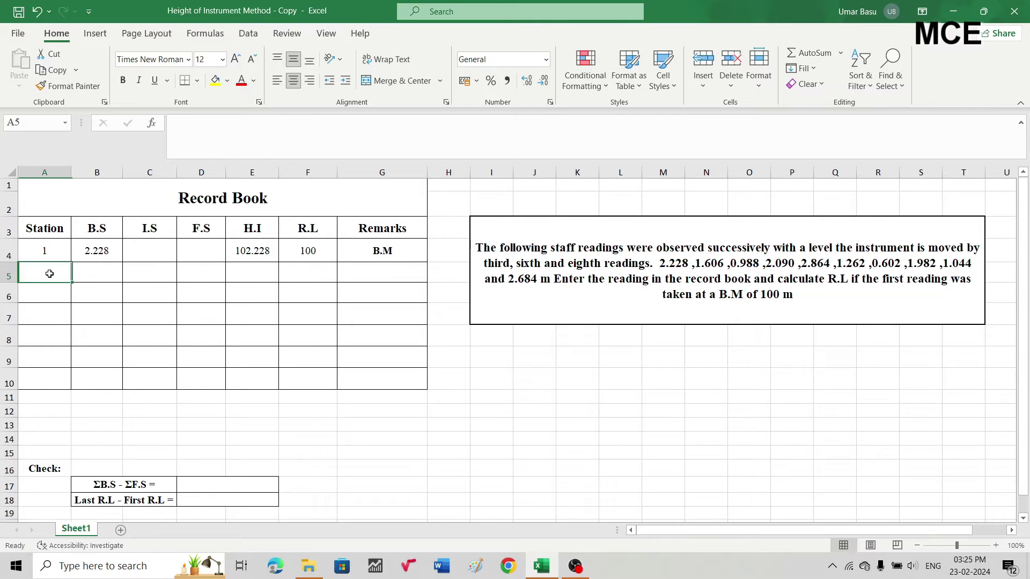
pyautogui.write('2')
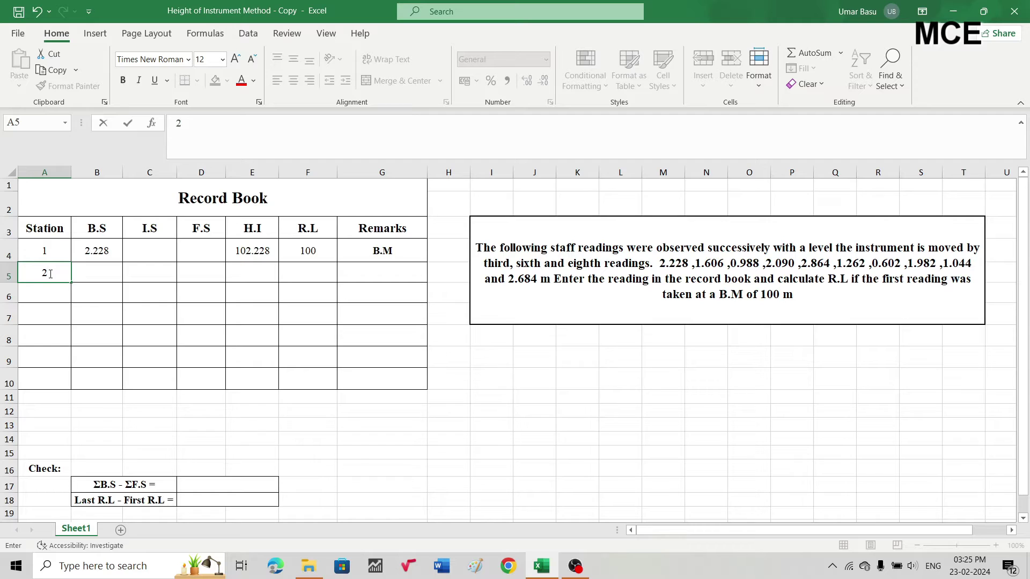
pyautogui.press('Tab')
pyautogui.press('Tab')
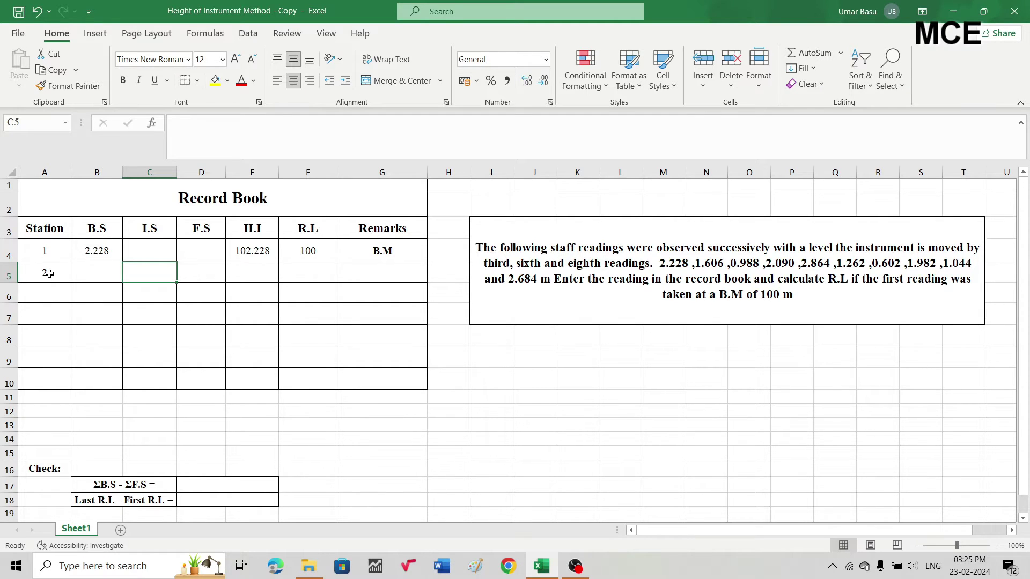
pyautogui.write('1.606')
pyautogui.press('Tab')
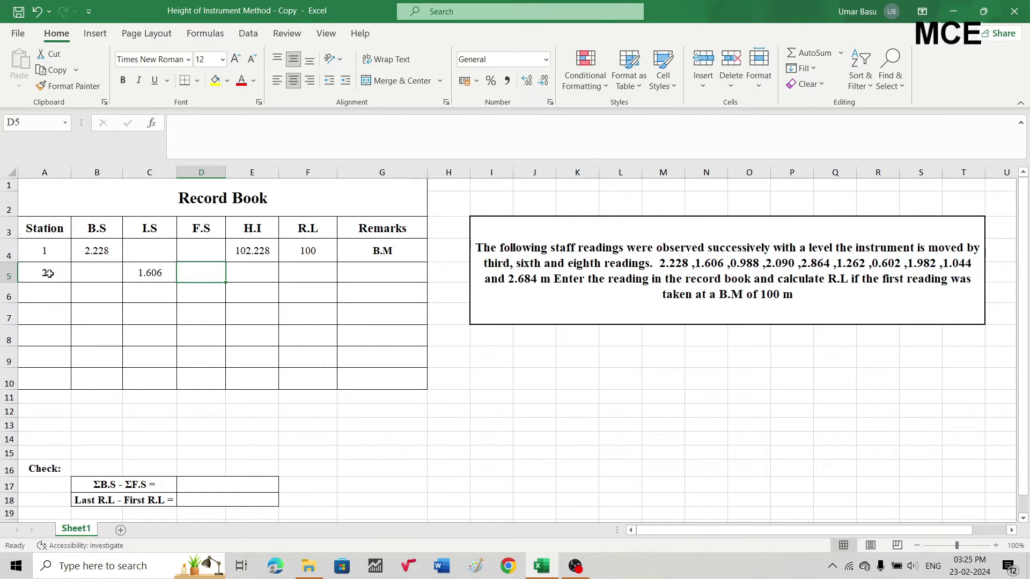
# Step: Calculate station 2's R.L in F5 as H.I minus I.S with the formula =E4-C5
pyautogui.click(308, 275)
pyautogui.write('=')
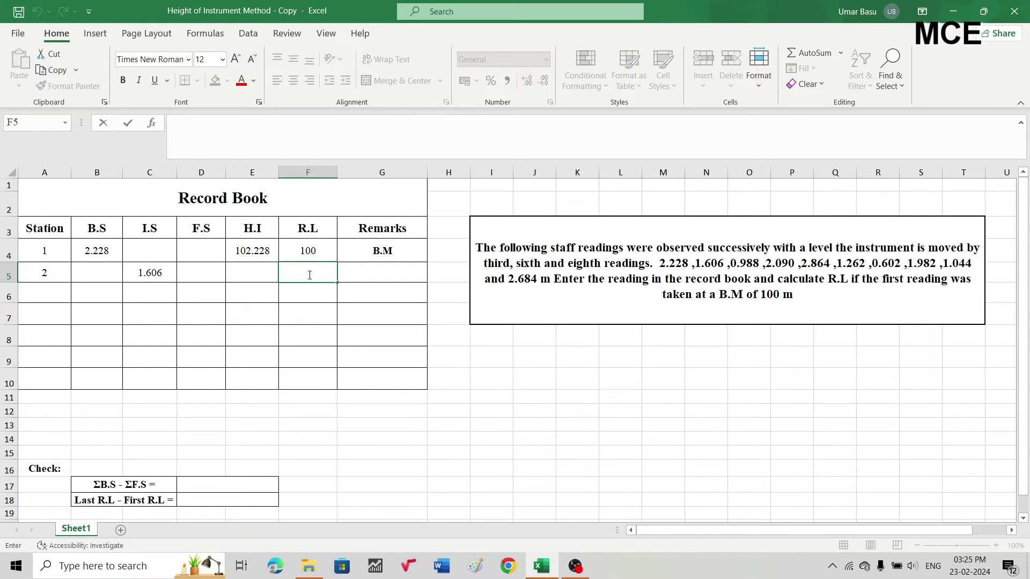
pyautogui.write('=')
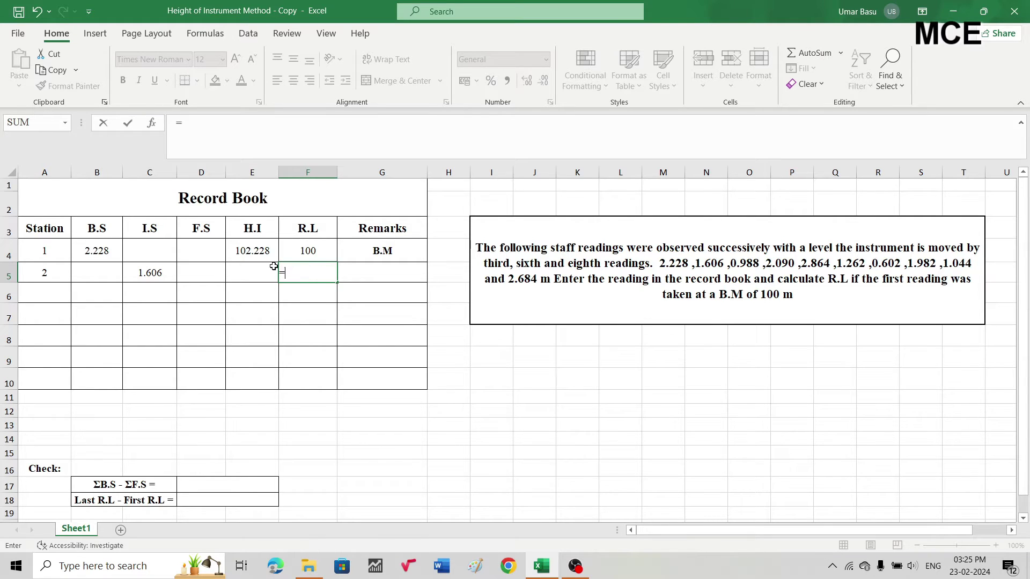
pyautogui.click(239, 255)
pyautogui.write('-')
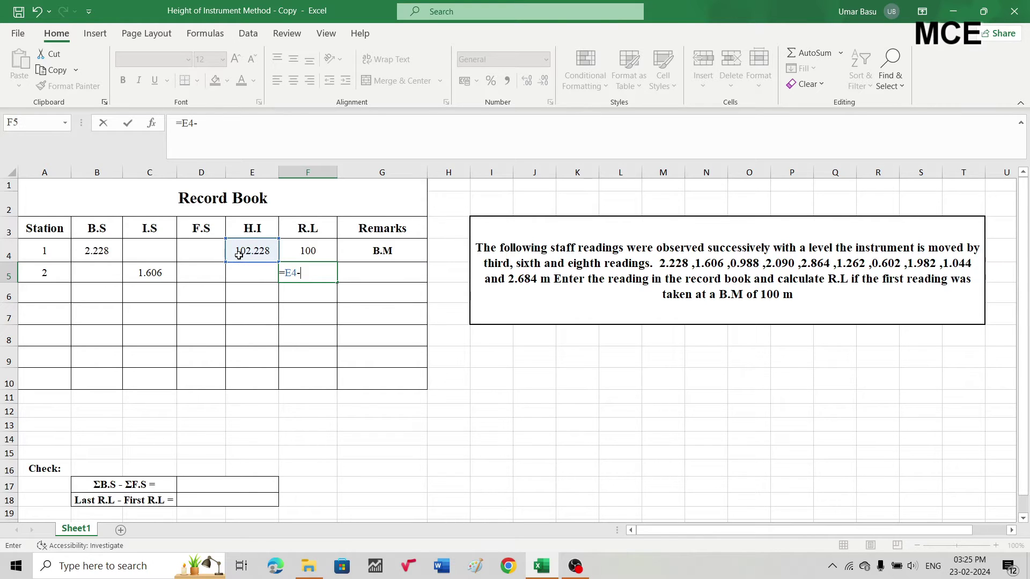
pyautogui.click(138, 279)
pyautogui.press('Return')
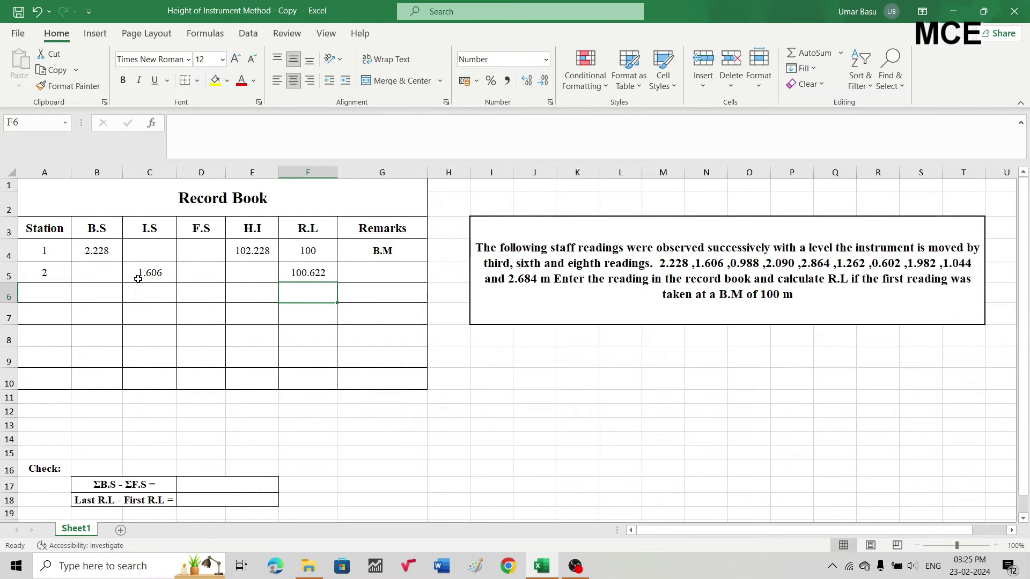
# Step: Enter station 3 in row 6 with an F.S reading of 0.988
pyautogui.click(46, 293)
pyautogui.write('3')
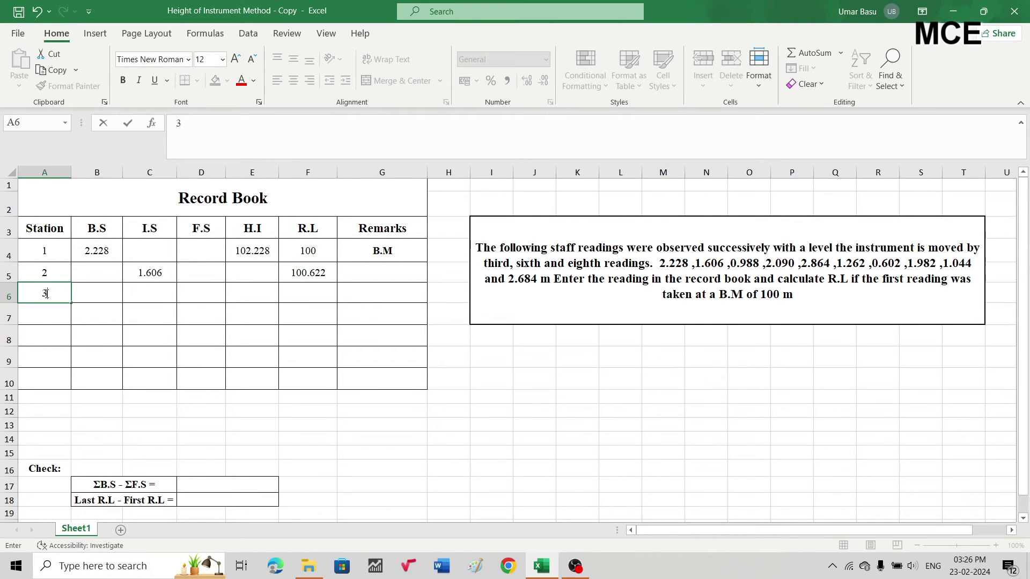
pyautogui.press('Tab')
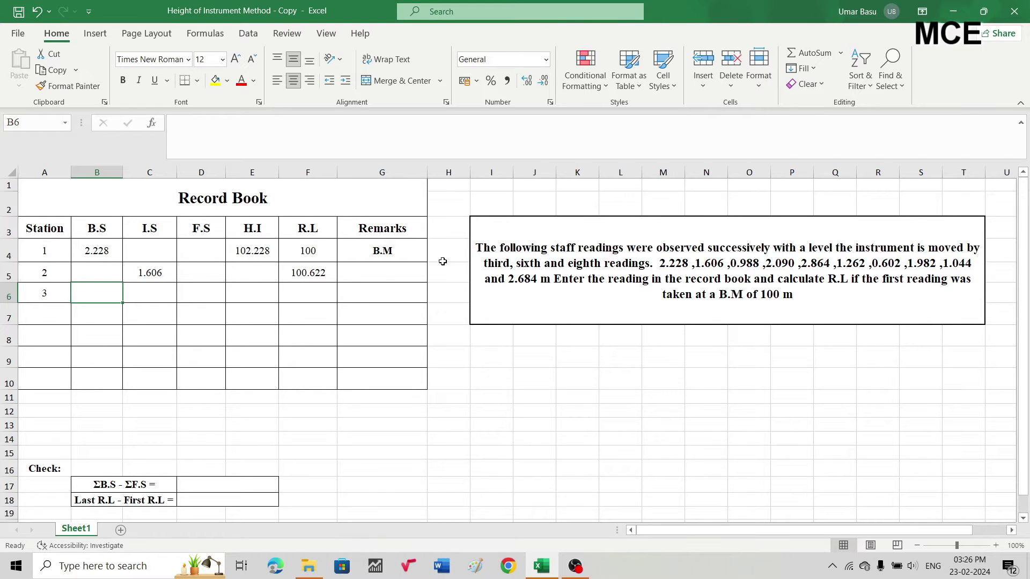
pyautogui.click(202, 295)
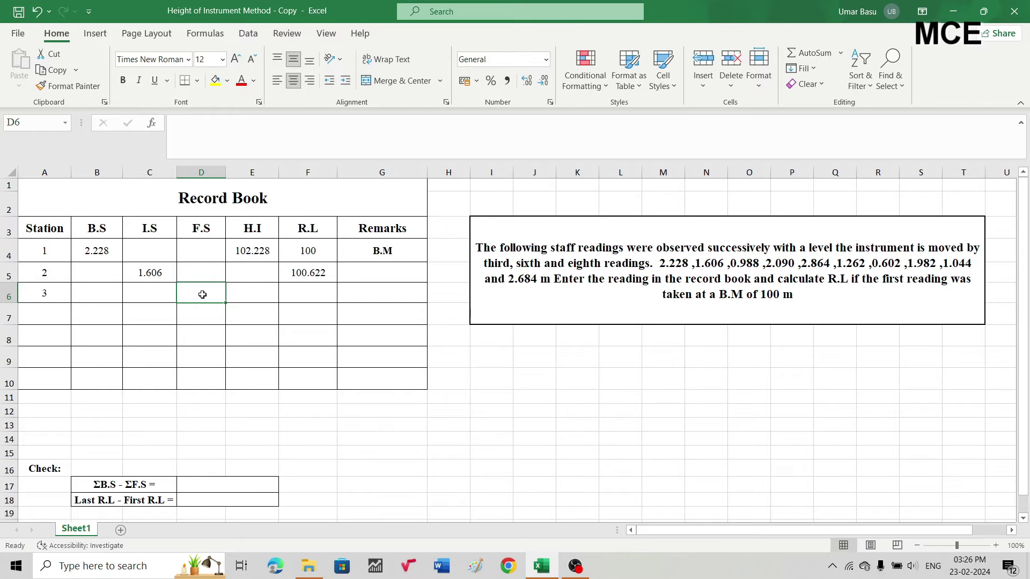
pyautogui.write('0.')
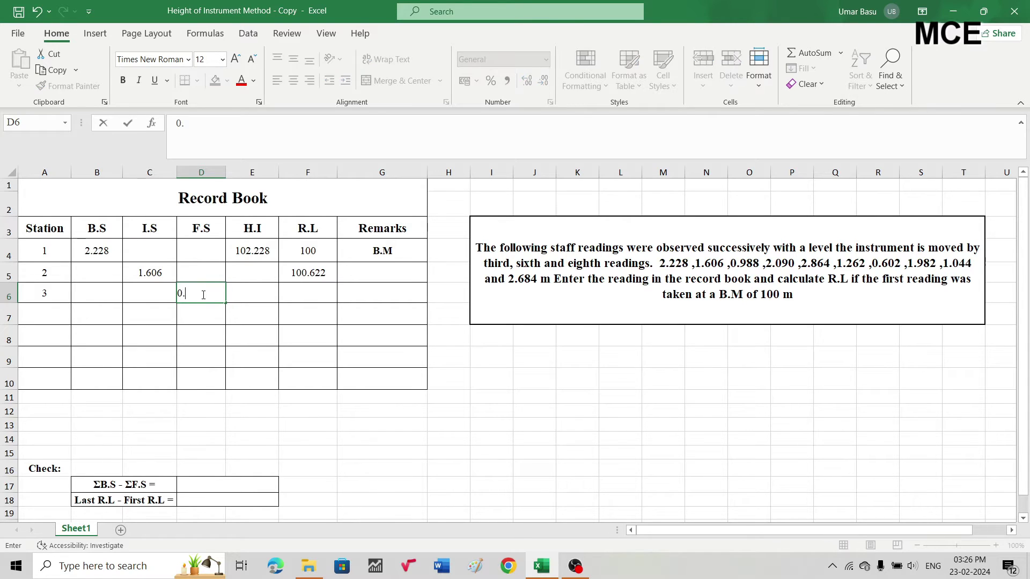
pyautogui.write('988')
pyautogui.press('Tab')
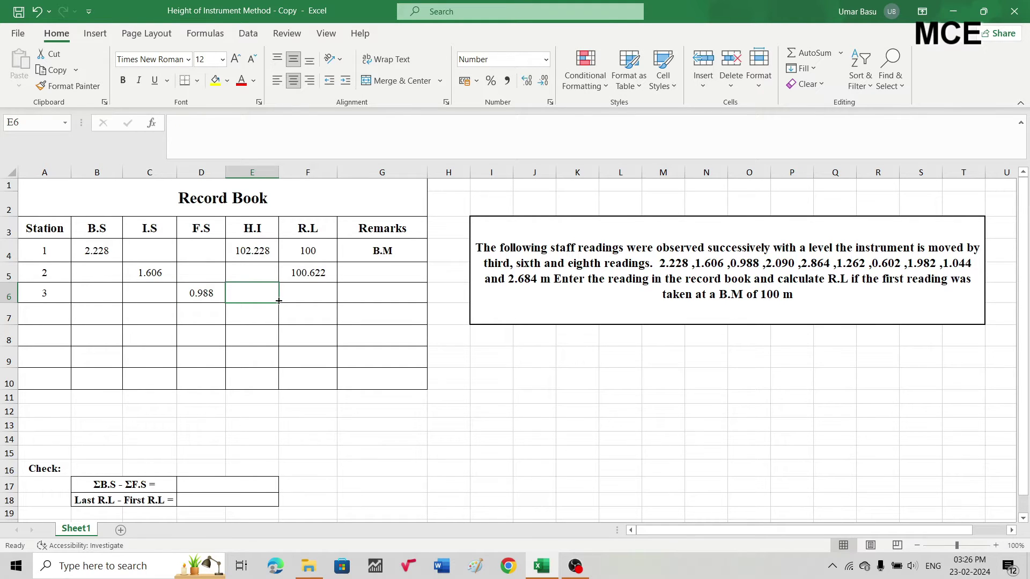
# Step: Calculate station 3's R.L in F6 as H.I minus F.S with the formula =E4-D6
pyautogui.doubleClick(303, 298)
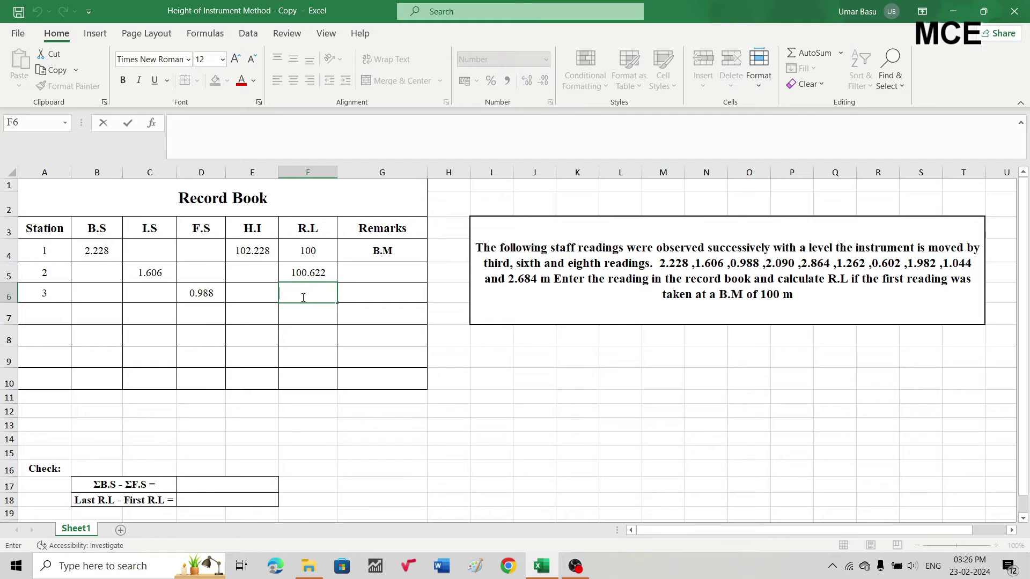
pyautogui.write('=')
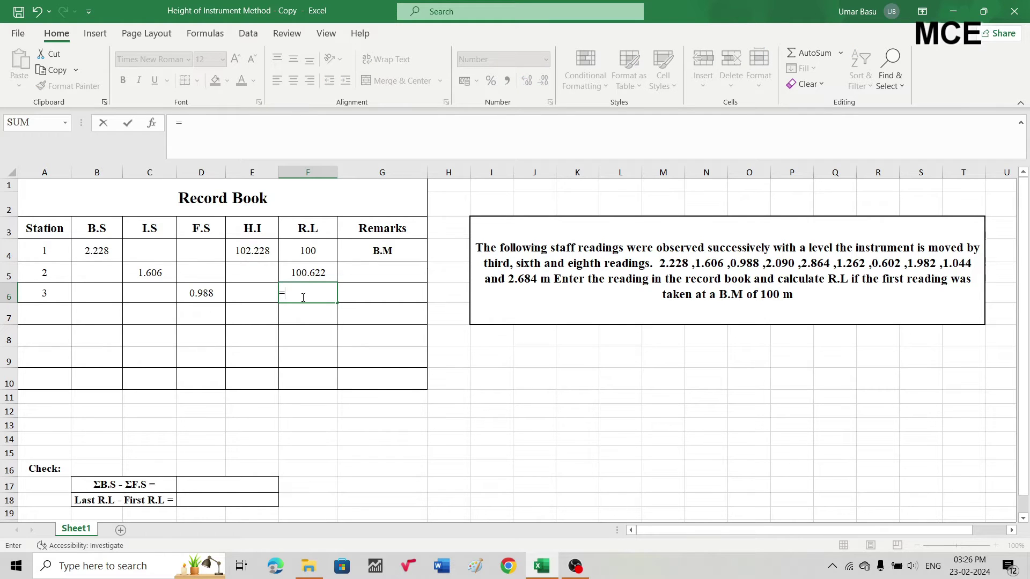
pyautogui.click(251, 251)
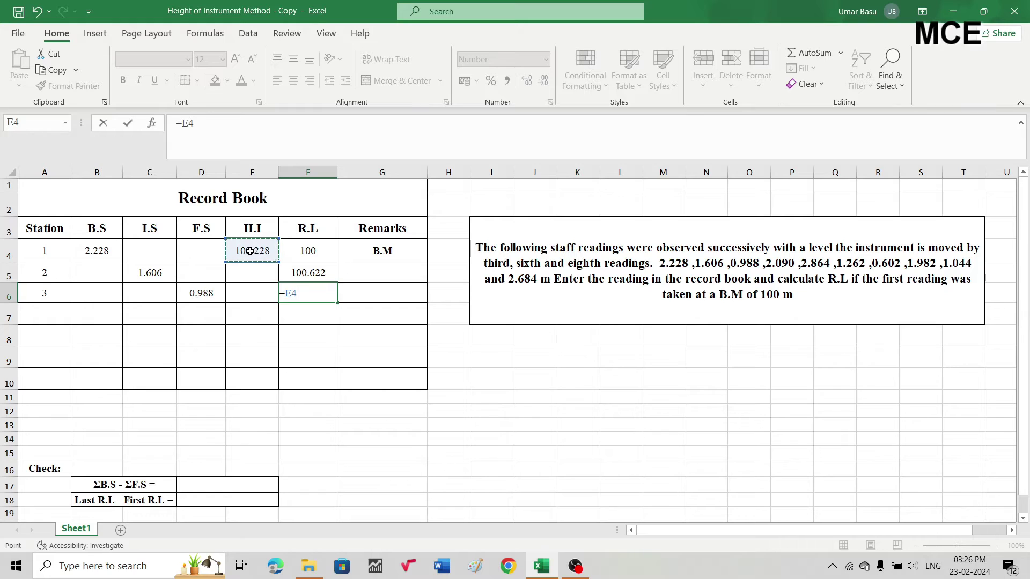
pyautogui.write('-')
pyautogui.click(190, 292)
pyautogui.press('Return')
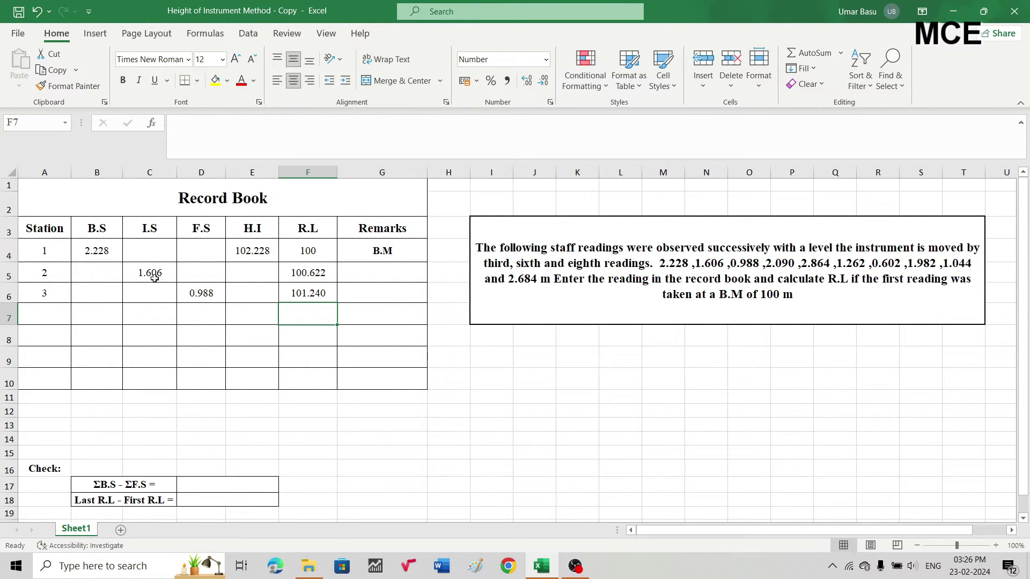
# Step: Enter 2.090 as the B.S reading for station 3
pyautogui.click(108, 292)
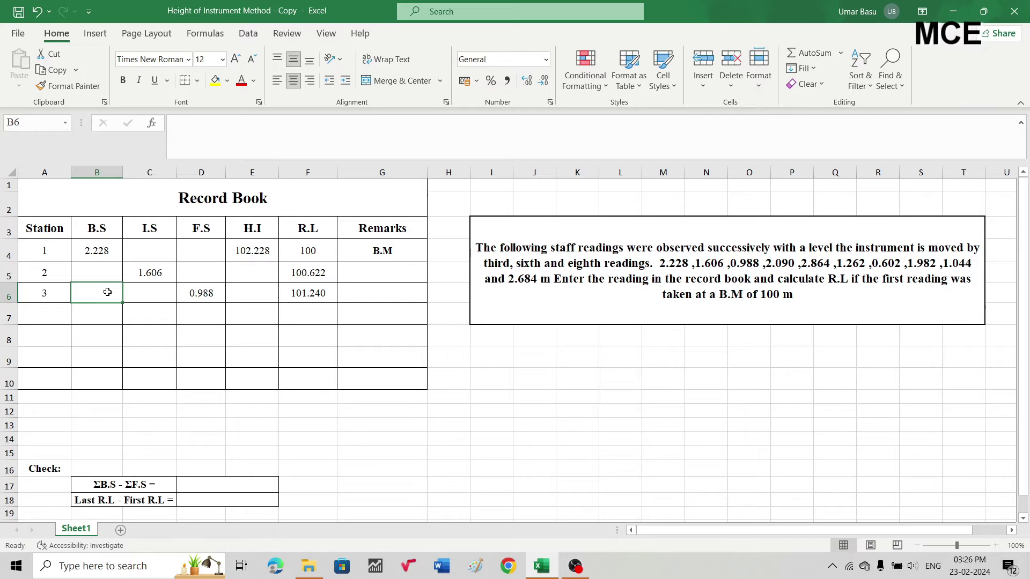
pyautogui.write('2.090')
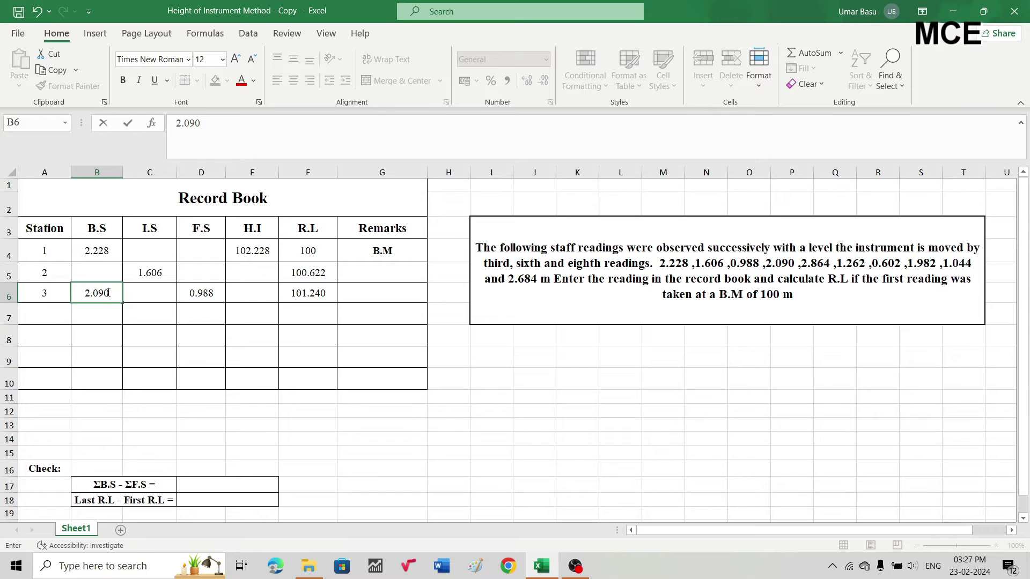
pyautogui.press('Tab')
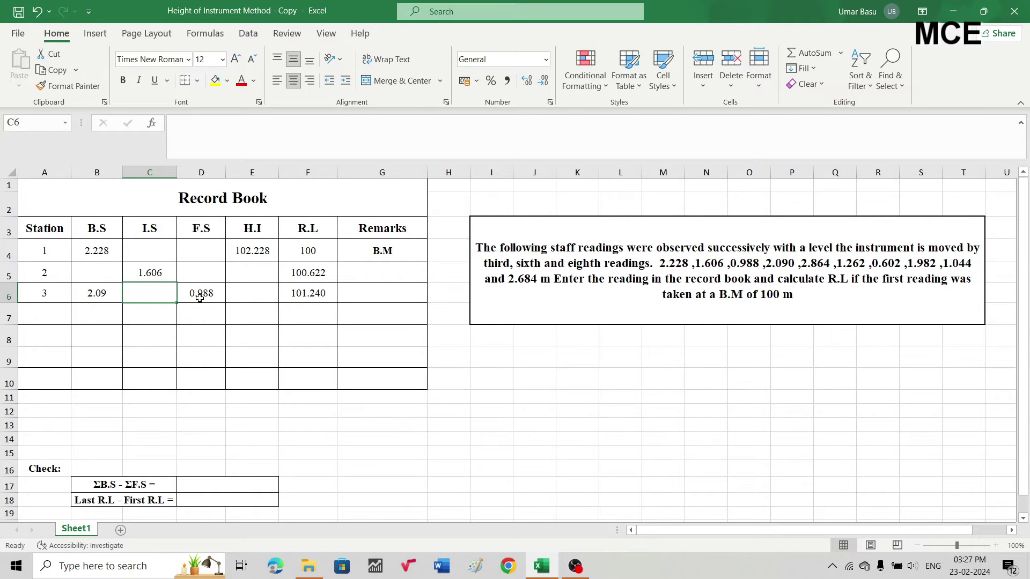
# Step: Calculate station 3's new H.I in E6 as R.L plus B.S with the formula =F6+B6
pyautogui.click(248, 289)
pyautogui.write('=')
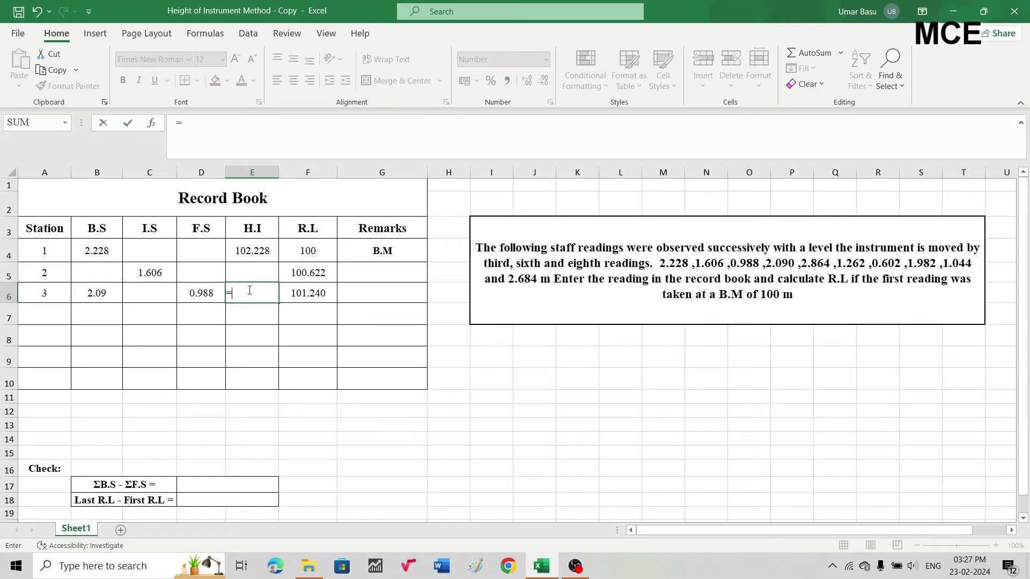
pyautogui.click(311, 293)
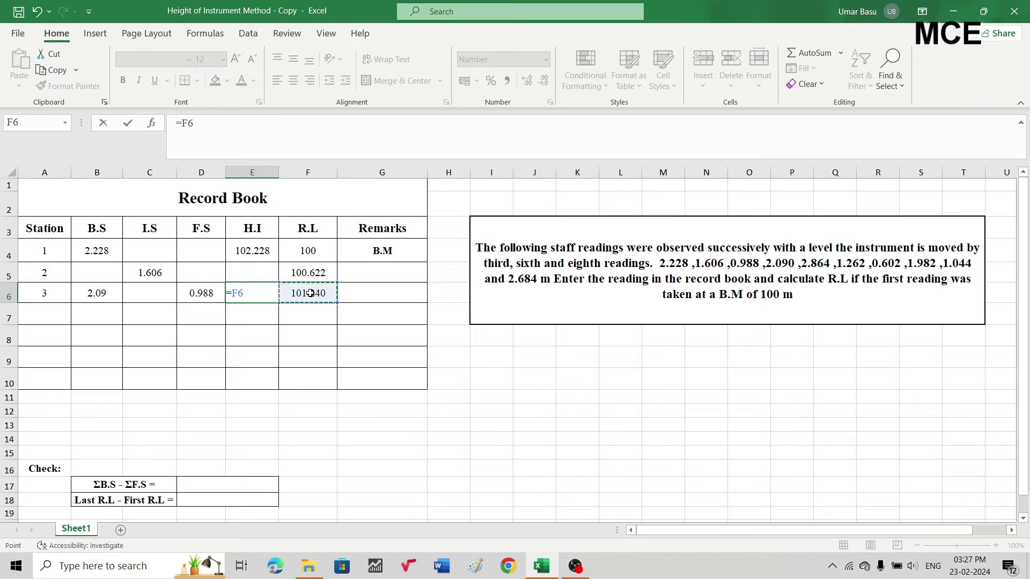
pyautogui.write('+')
pyautogui.click(87, 297)
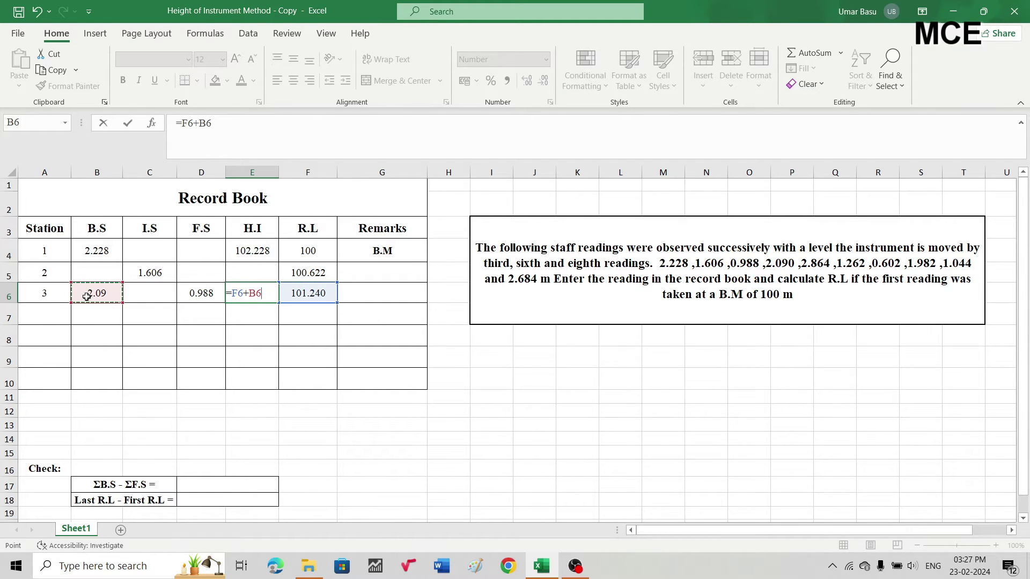
pyautogui.press('Return')
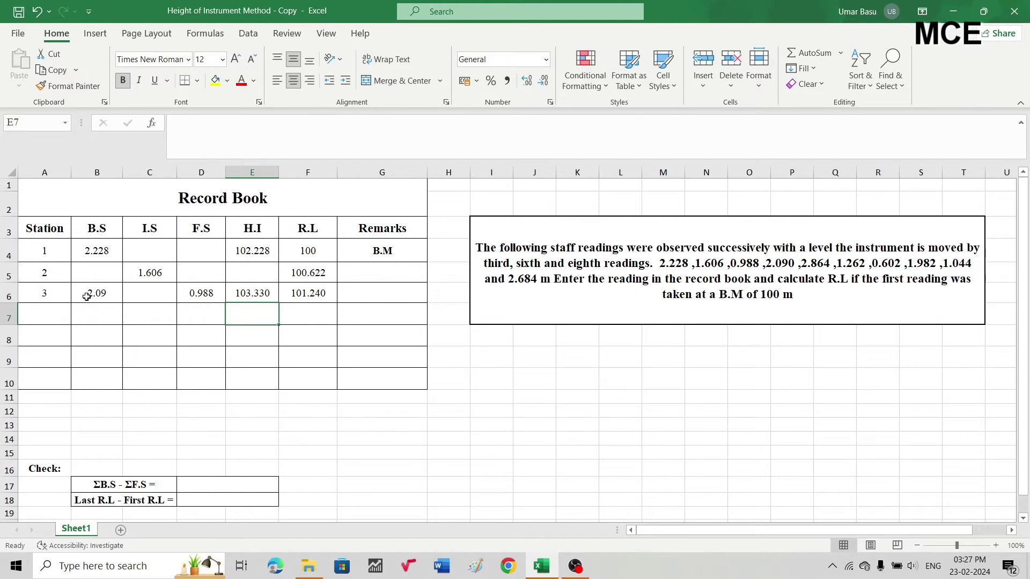
# Step: Enter the remark "Ist C.P" for station 3
pyautogui.click(380, 297)
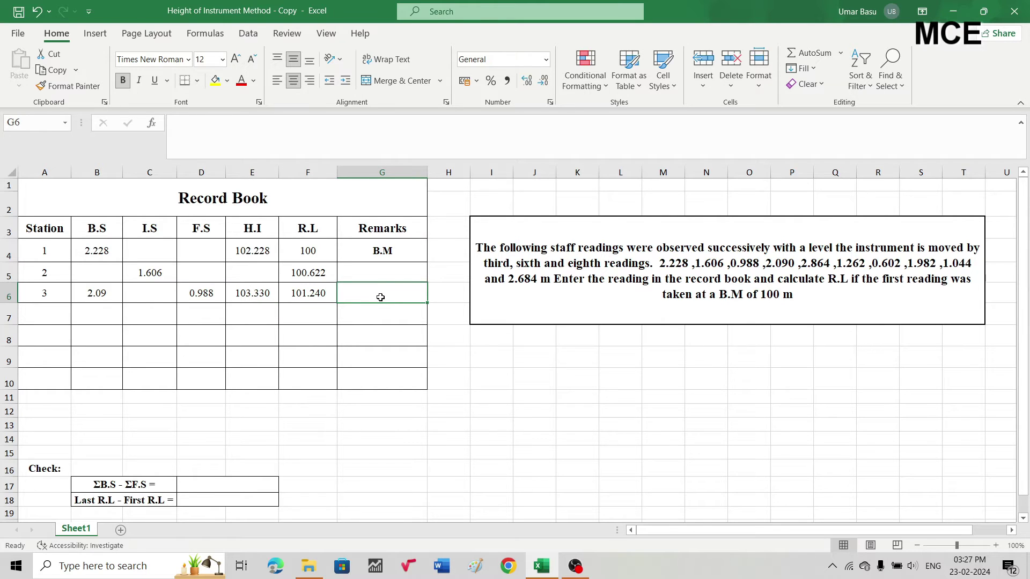
pyautogui.write('Is')
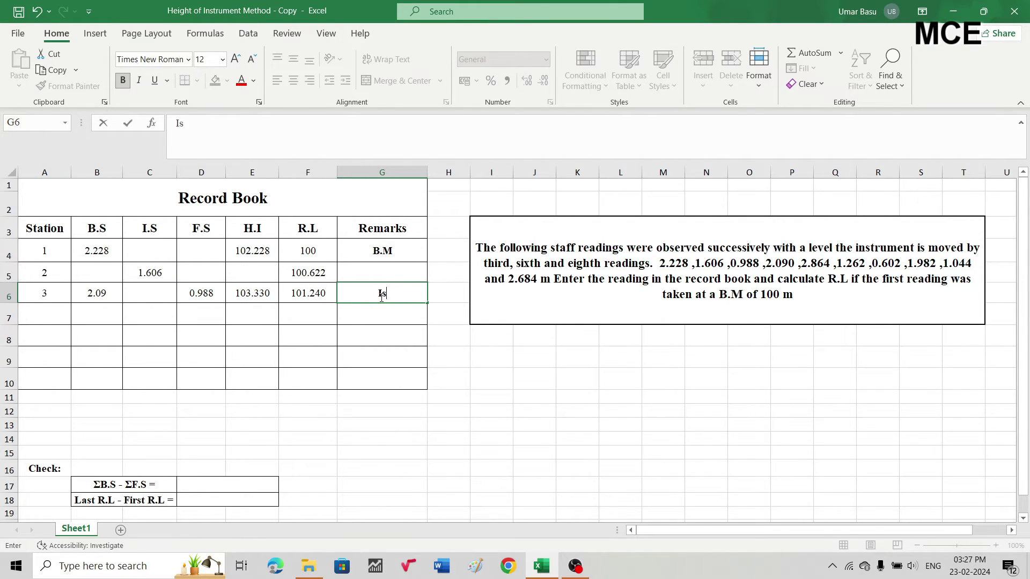
pyautogui.write('t C.P')
pyautogui.press('Return')
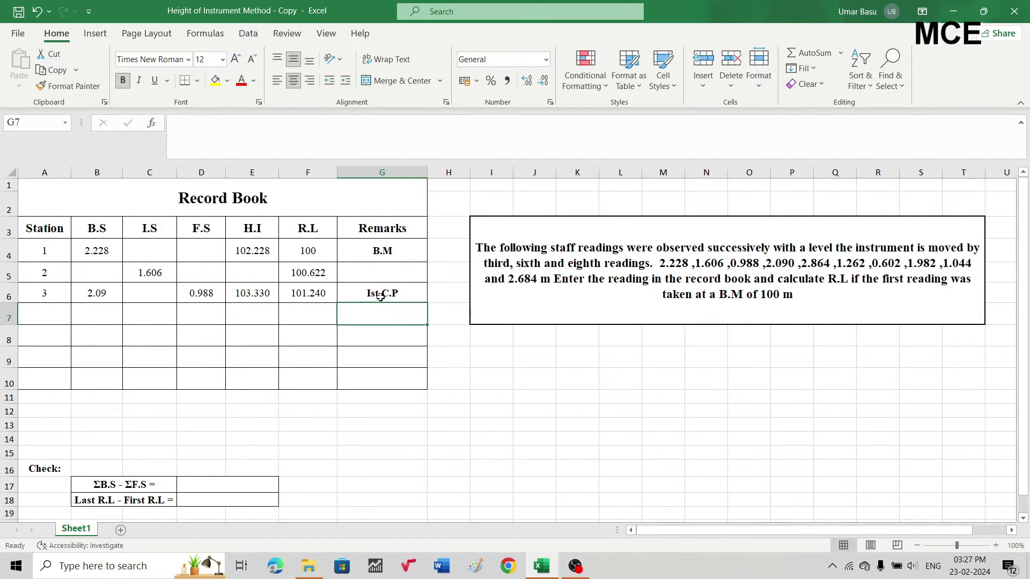
# Step: Enter station 4 in row 7 with an I.S reading of 2.864
pyautogui.click(51, 315)
pyautogui.write('4')
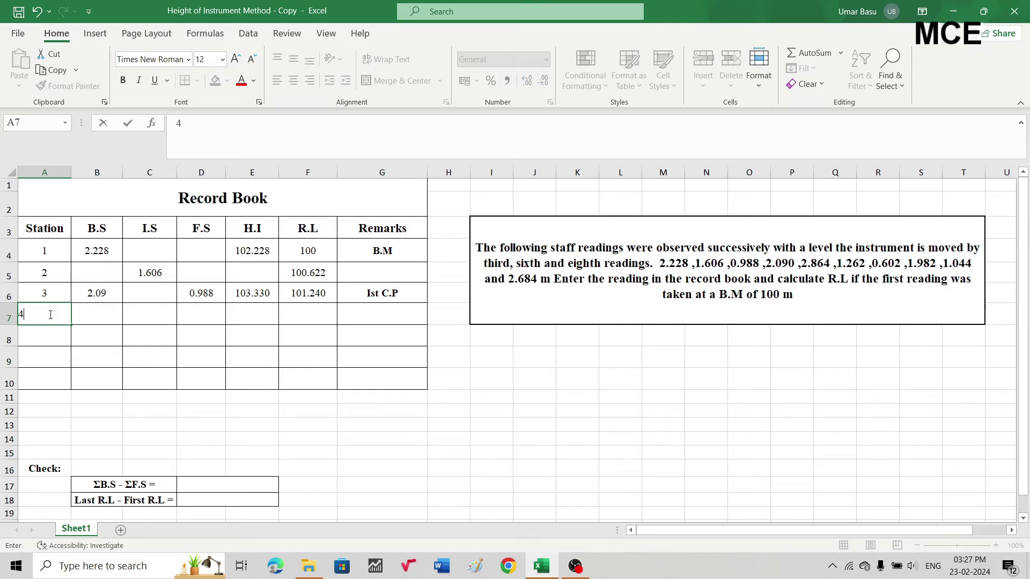
pyautogui.press('Tab')
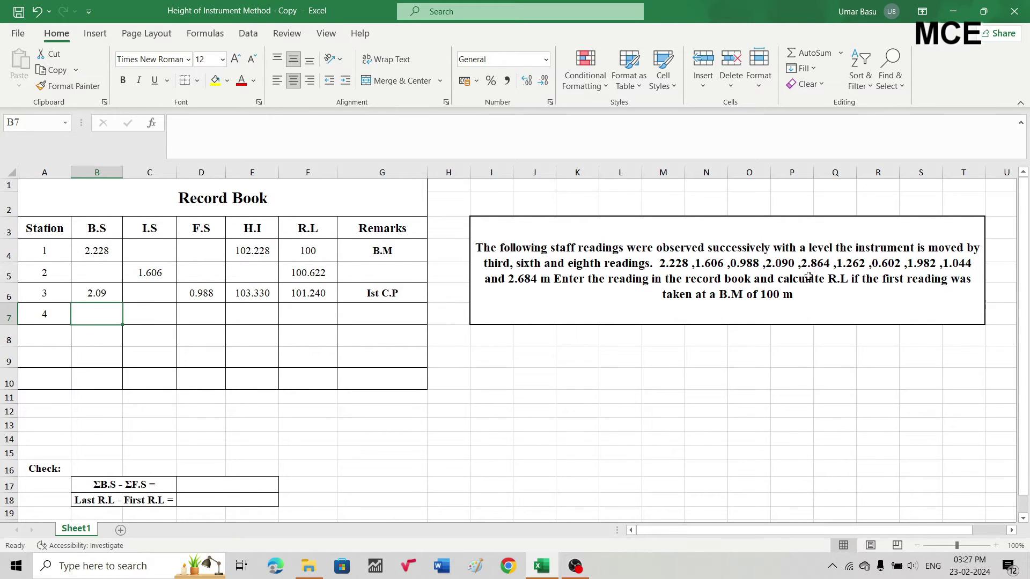
pyautogui.click(150, 317)
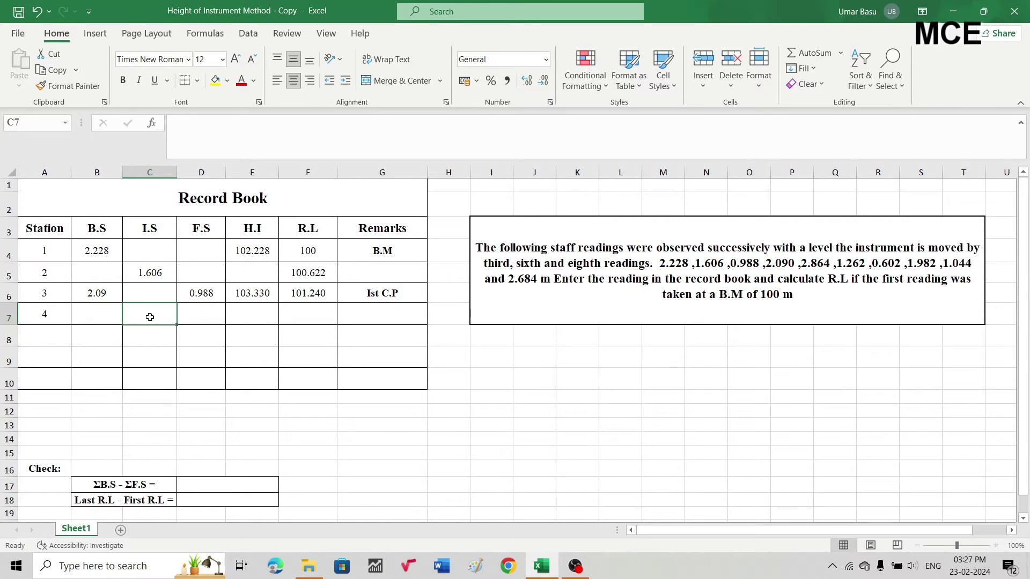
pyautogui.write('2.864')
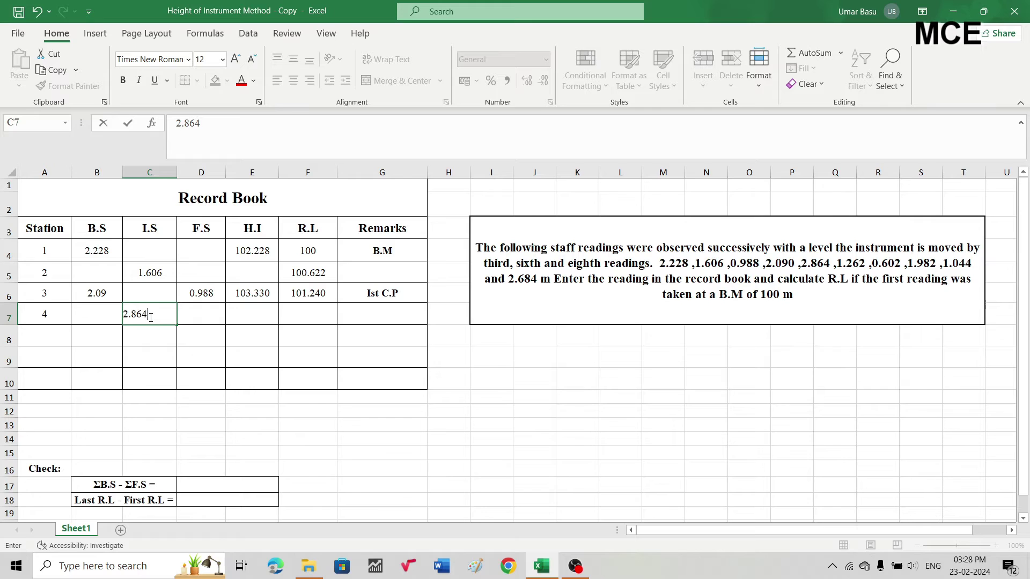
pyautogui.press('Tab')
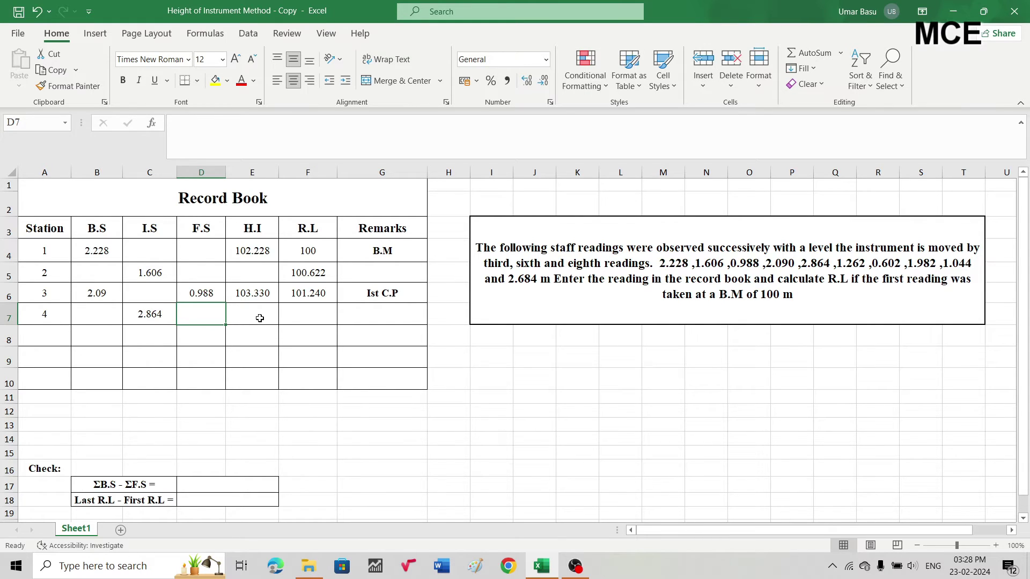
# Step: Calculate station 4's R.L in F7 as H.I minus I.S with the formula =E6-C7
pyautogui.doubleClick(305, 313)
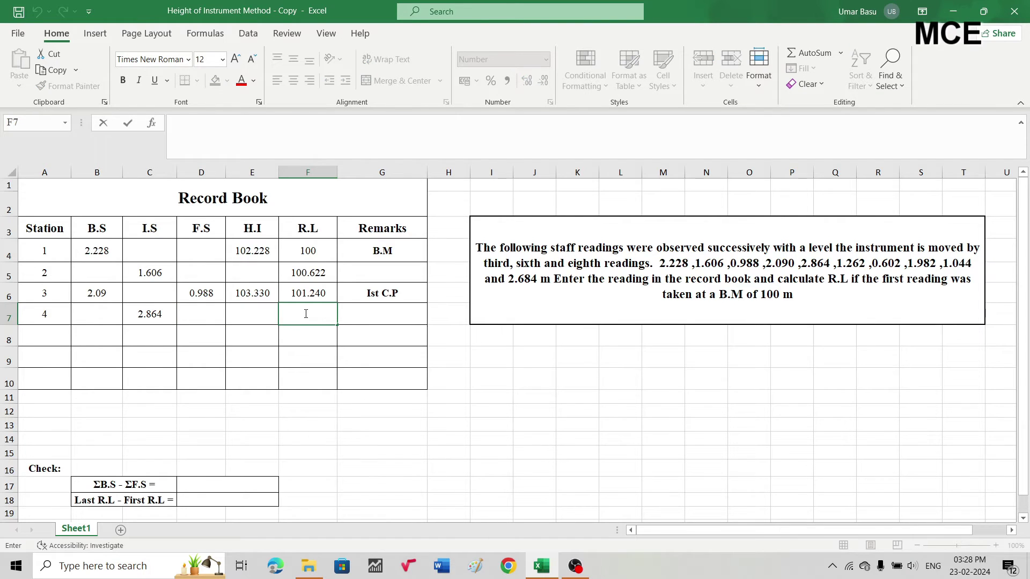
pyautogui.write('=')
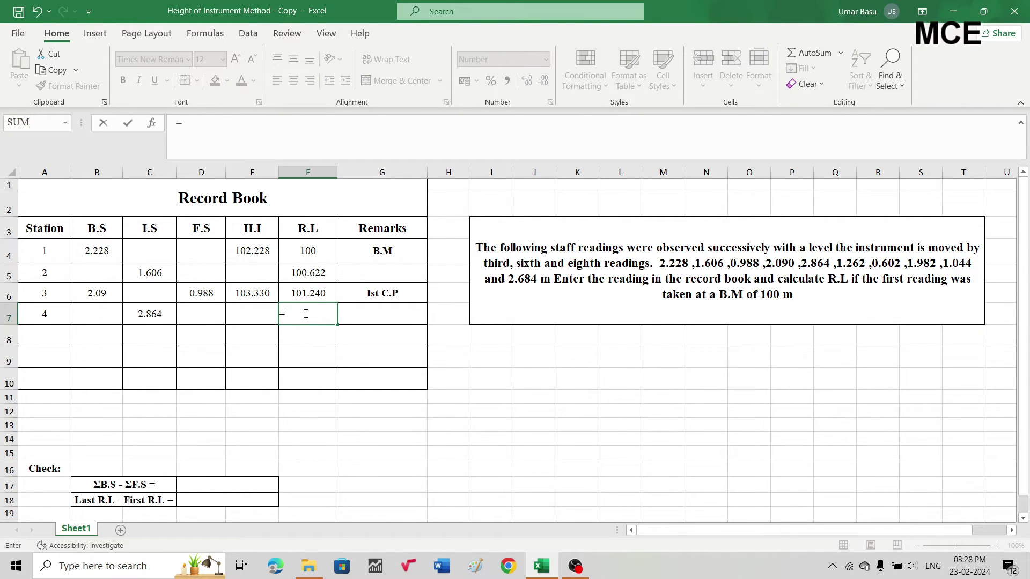
pyautogui.click(255, 290)
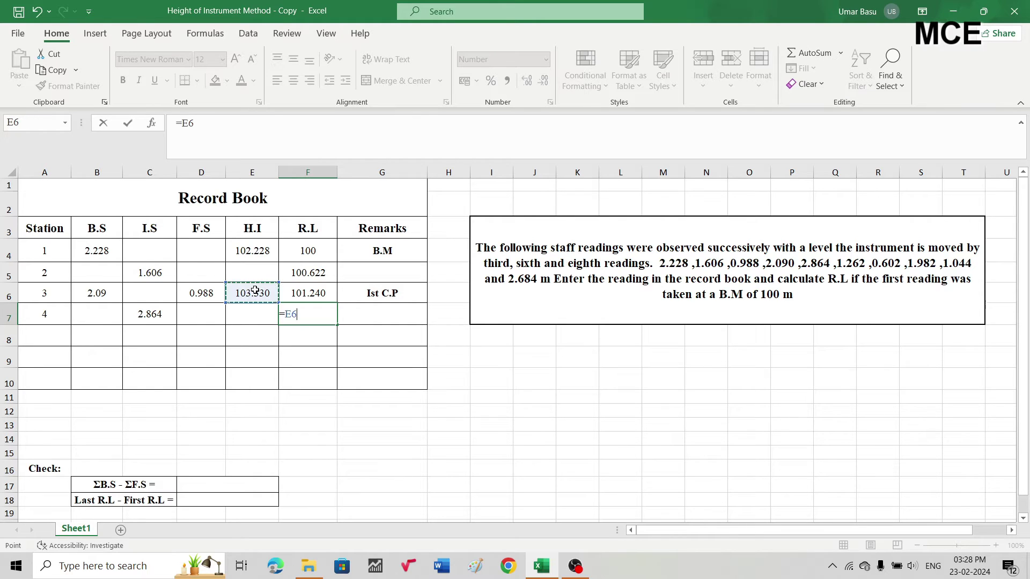
pyautogui.write('-')
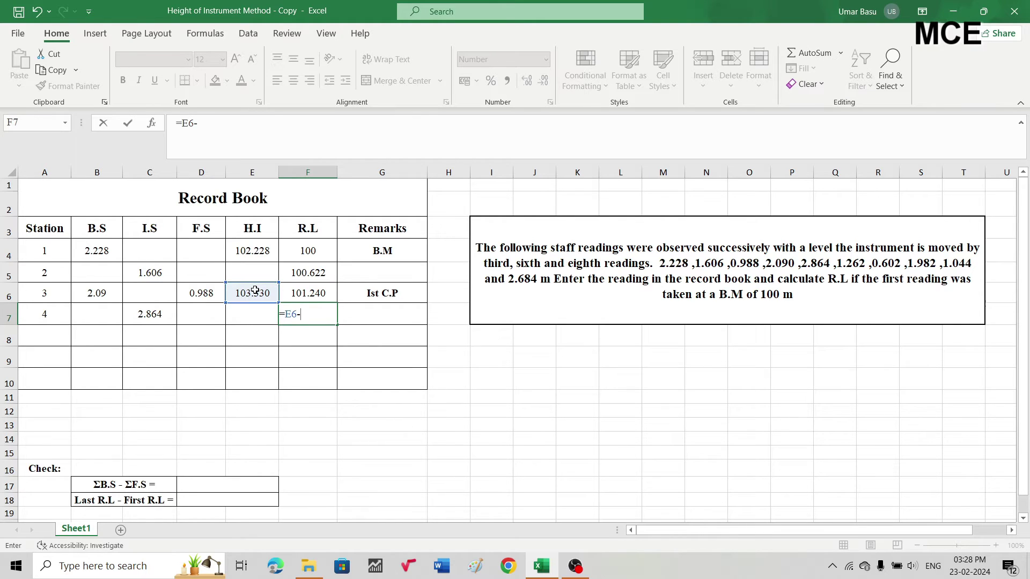
pyautogui.click(152, 318)
pyautogui.press('Return')
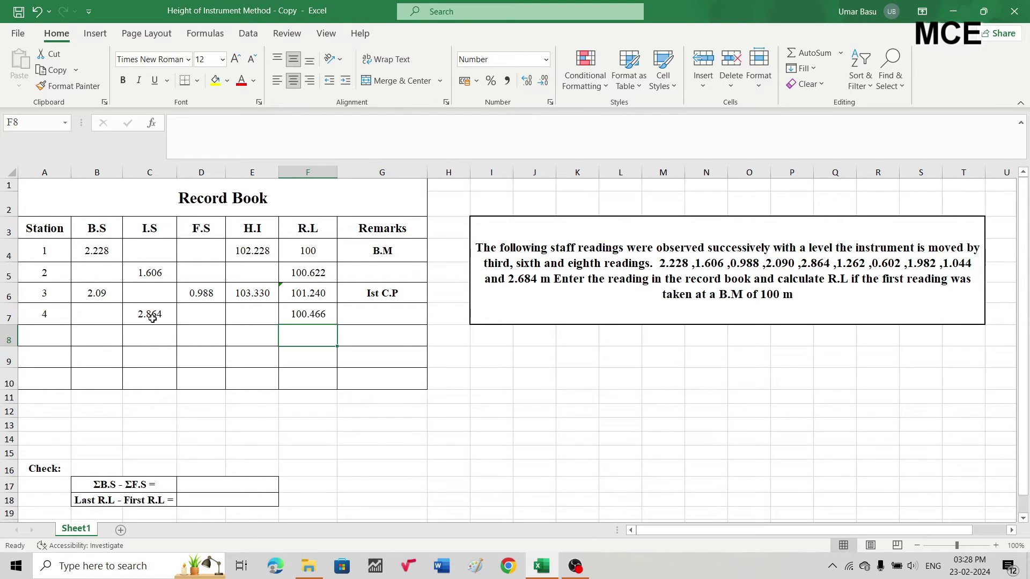
# Step: Enter station 5 in row 8 with an F.S reading of 1.262
pyautogui.click(41, 340)
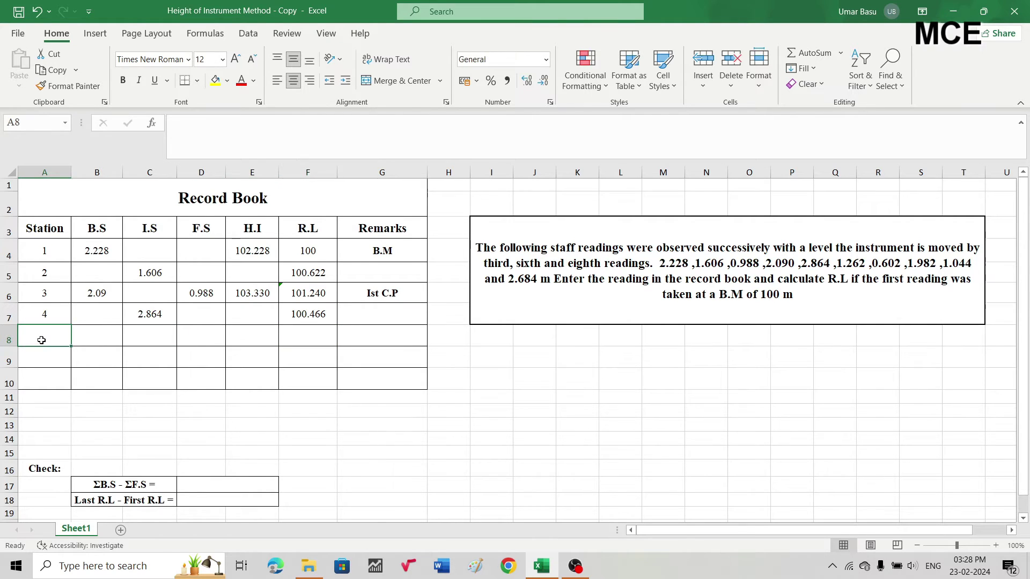
pyautogui.write('5')
pyautogui.press('Tab')
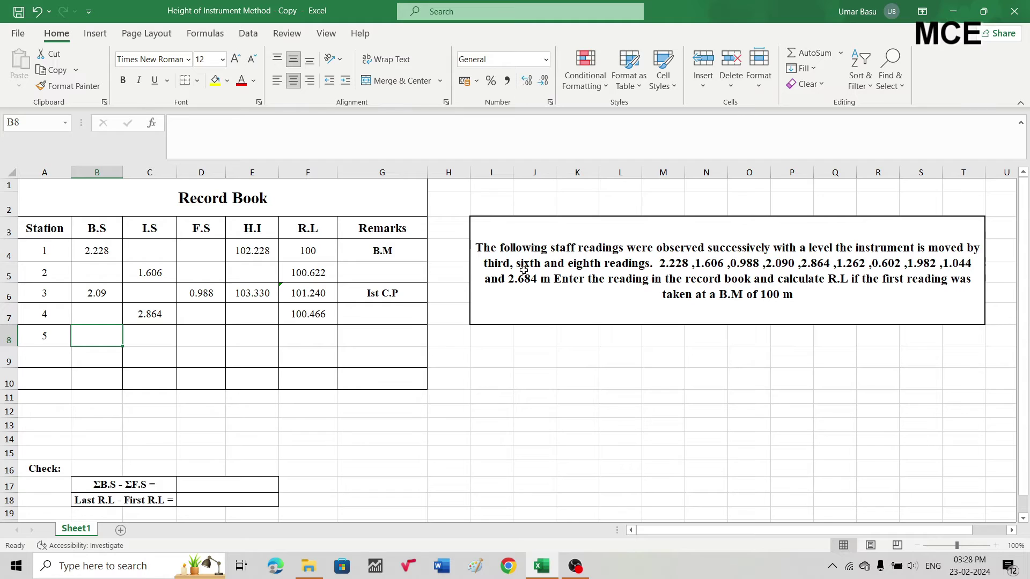
pyautogui.click(214, 335)
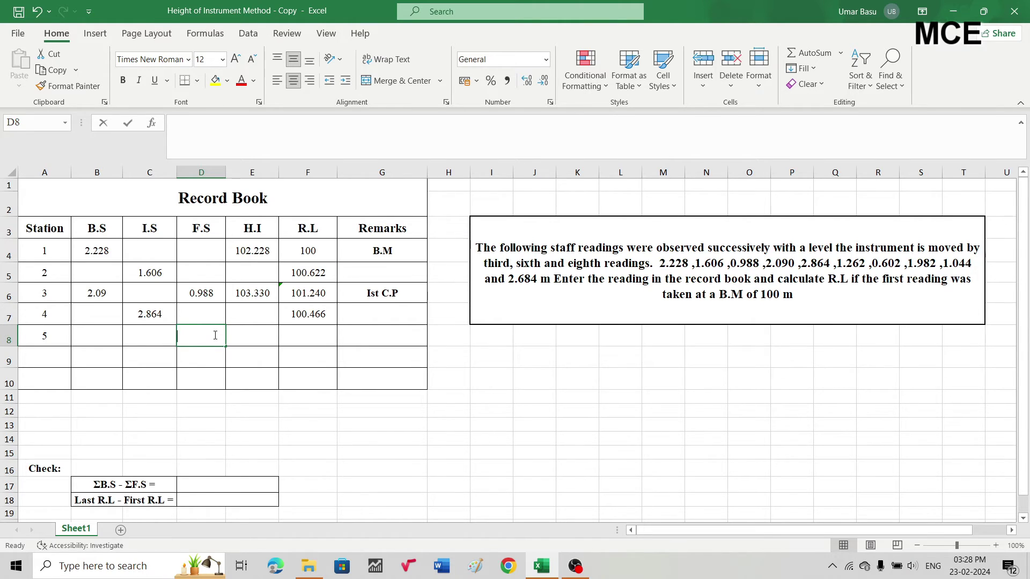
pyautogui.write('1.2')
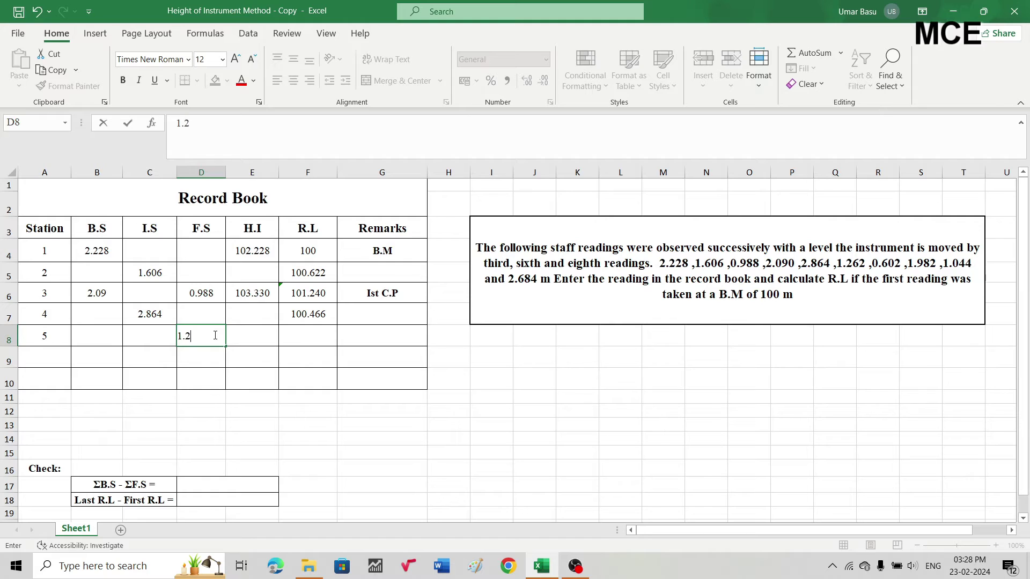
pyautogui.write('62')
pyautogui.press('Tab')
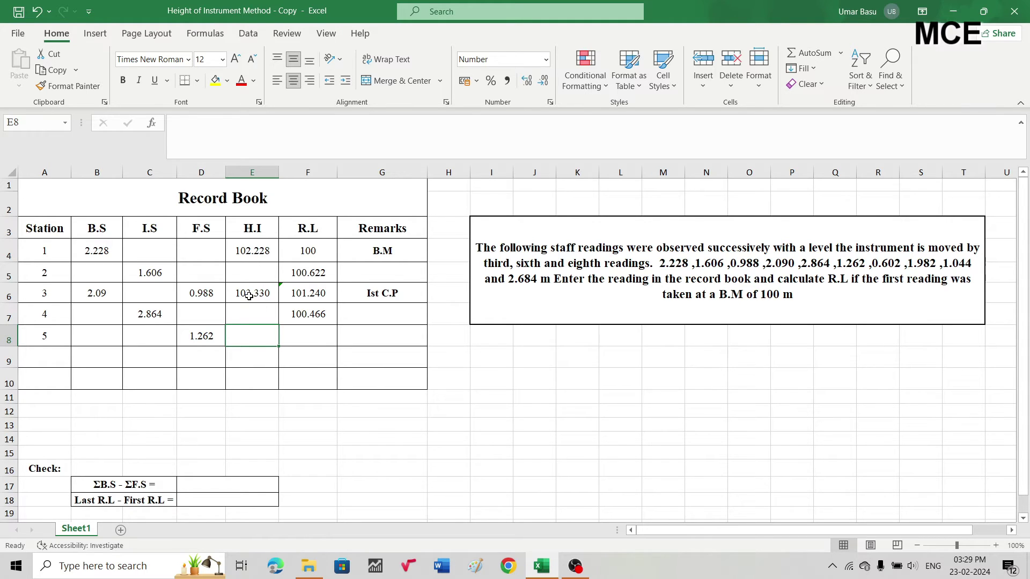
# Step: Calculate station 5's R.L in F8 as H.I minus F.S with the formula =E6-D8
pyautogui.doubleClick(301, 335)
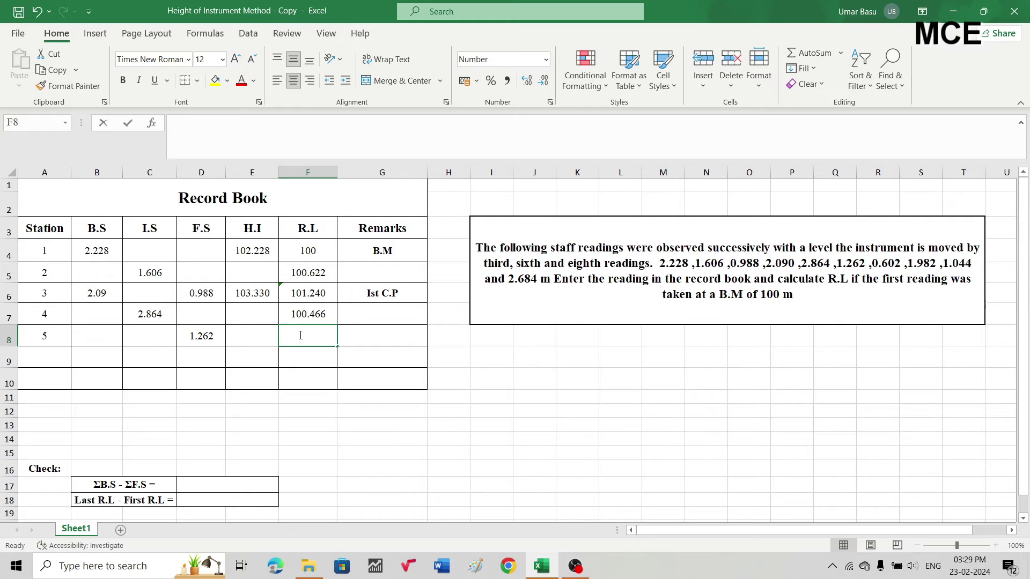
pyautogui.write('=')
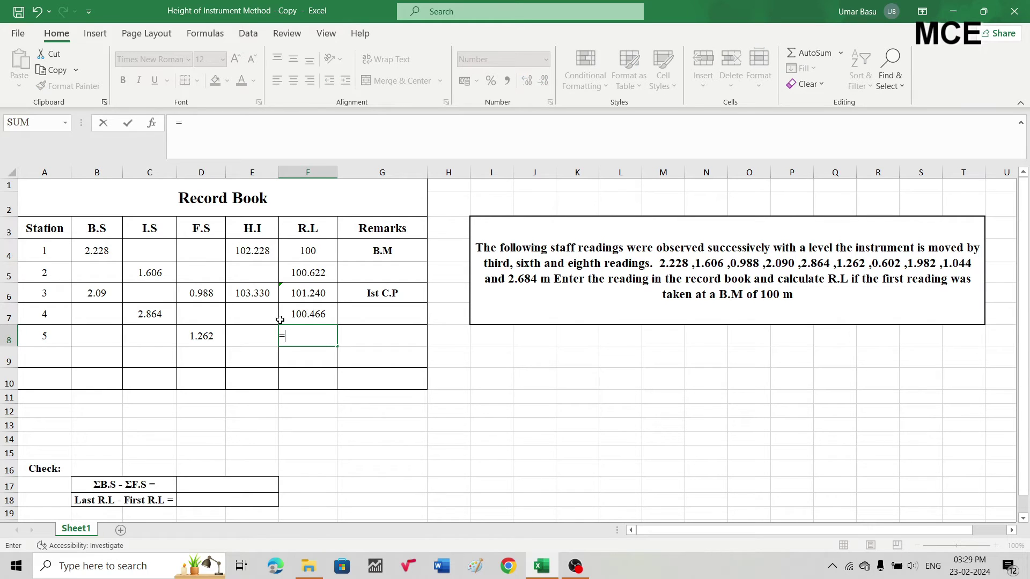
pyautogui.click(245, 294)
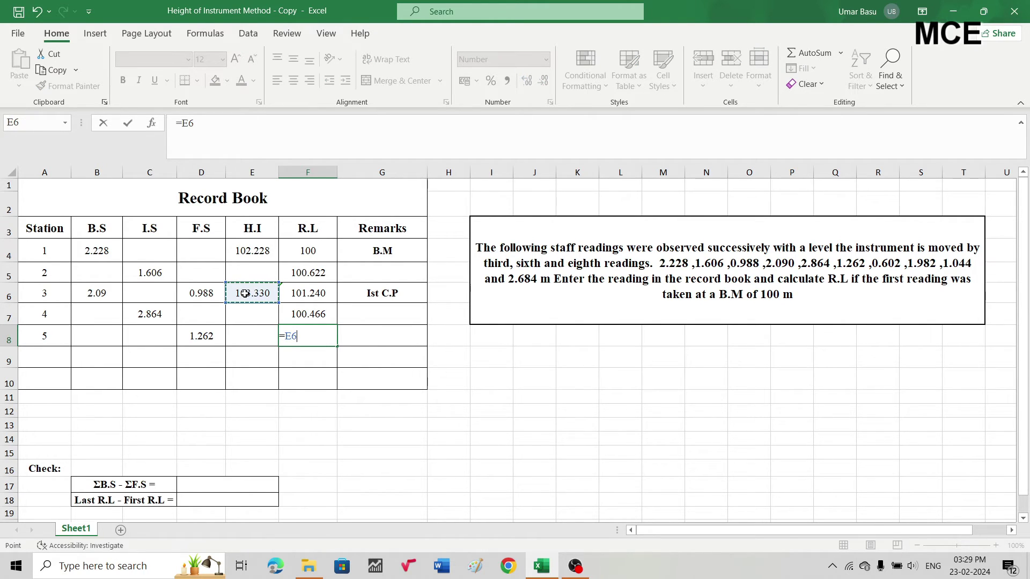
pyautogui.write('-')
pyautogui.click(202, 338)
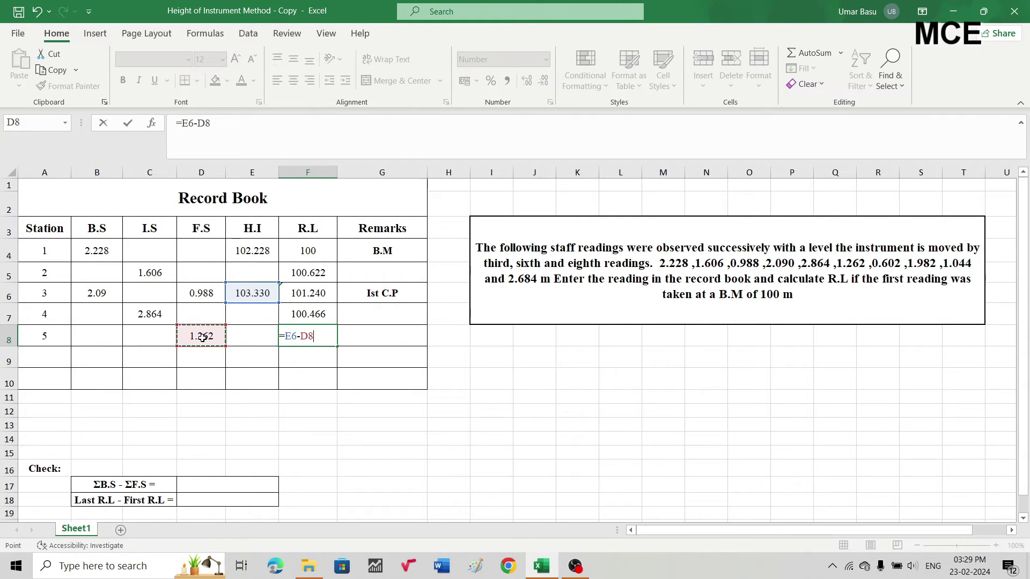
pyautogui.press('Return')
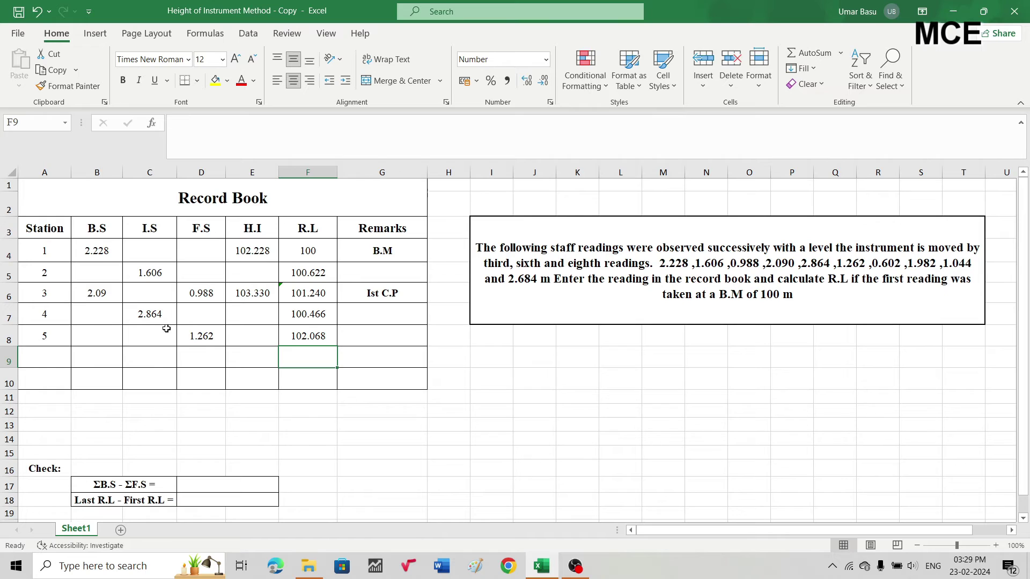
# Step: Enter 0.602 as the B.S reading for station 5
pyautogui.click(97, 338)
pyautogui.write('0')
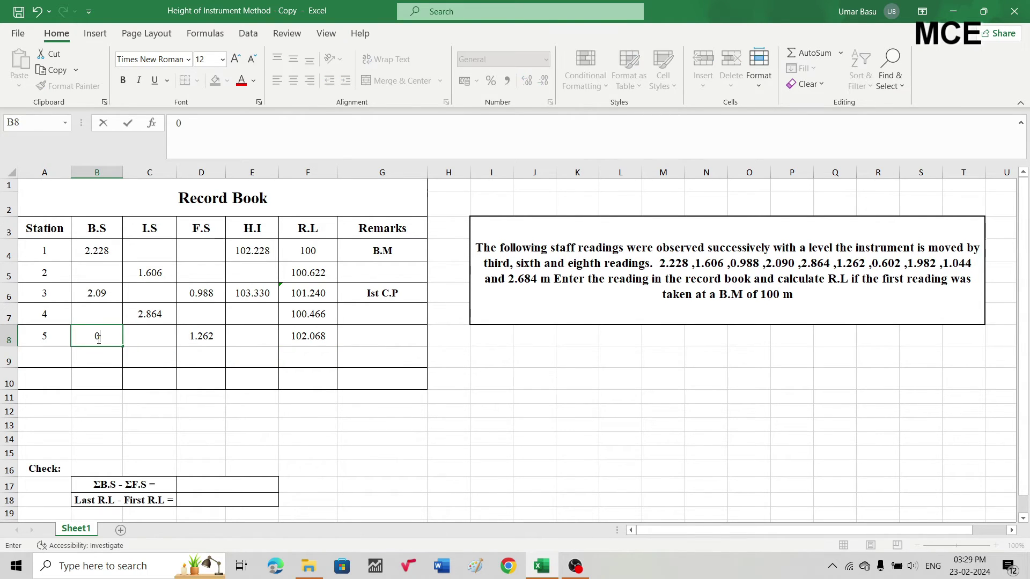
pyautogui.write('.602')
# Step: Calculate station 5's new H.I in E8 as R.L plus B.S with the formula =F8+B8
pyautogui.click(250, 338)
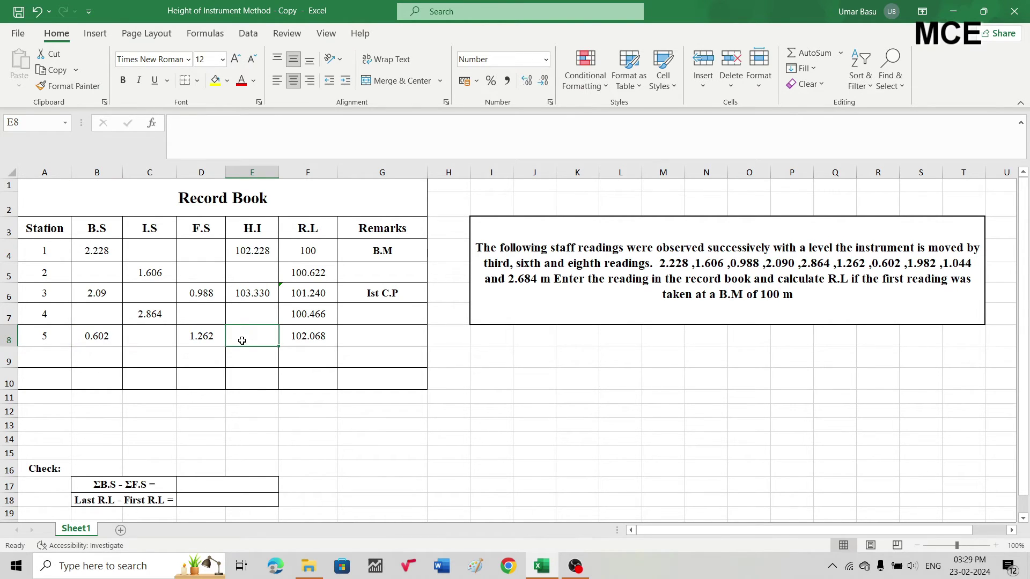
pyautogui.doubleClick(252, 337)
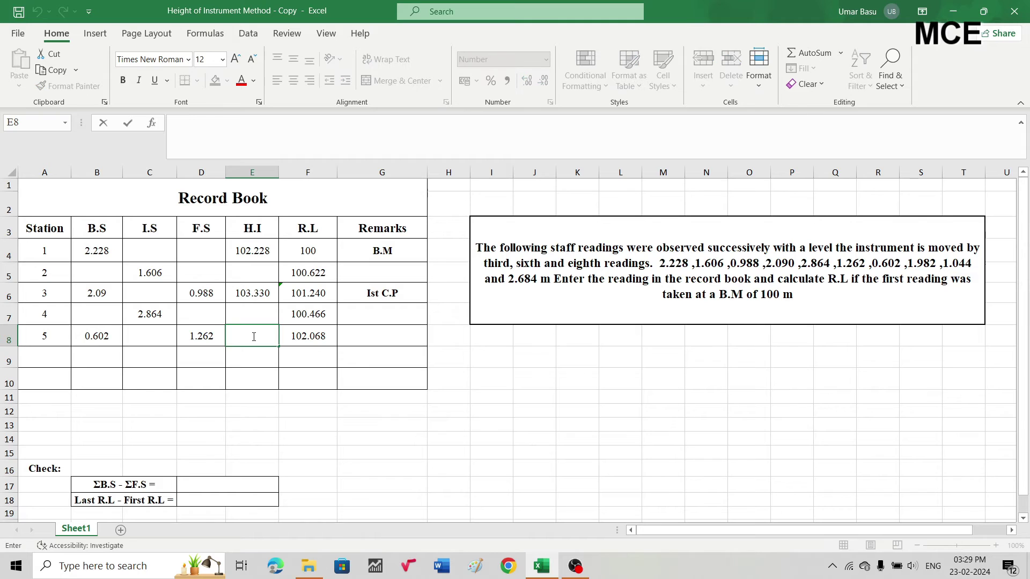
pyautogui.write('=')
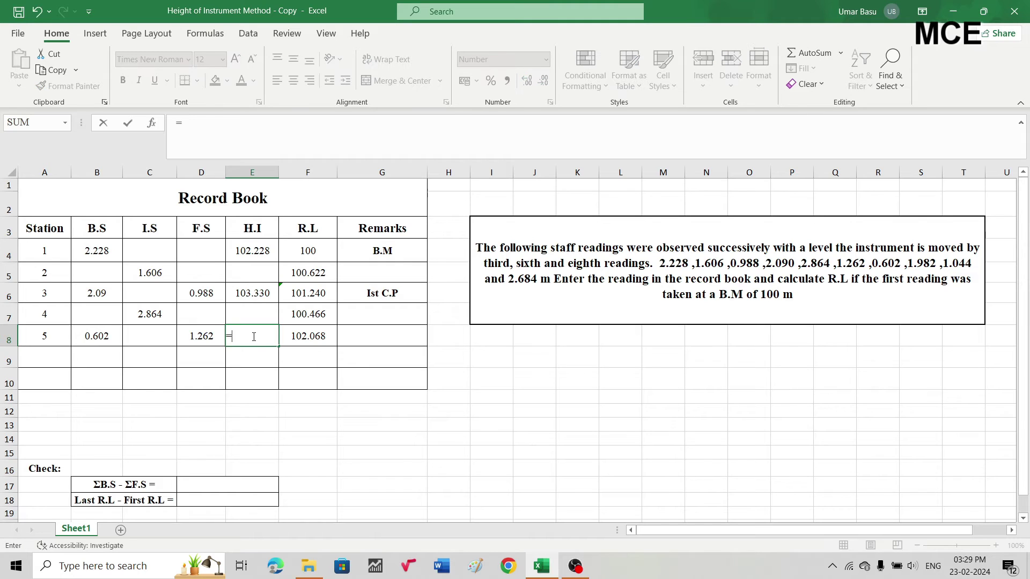
pyautogui.click(303, 341)
pyautogui.write('+')
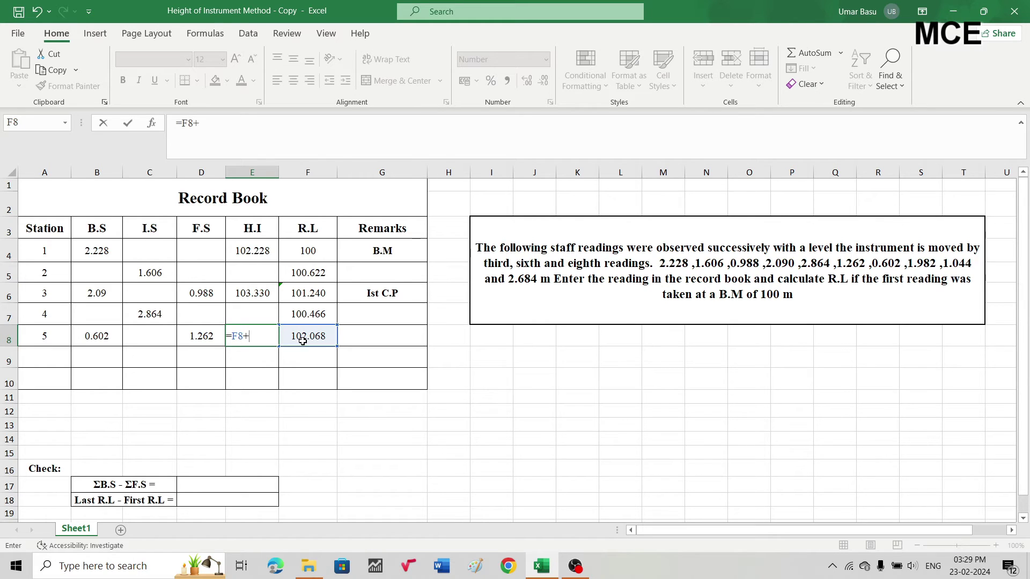
pyautogui.click(98, 336)
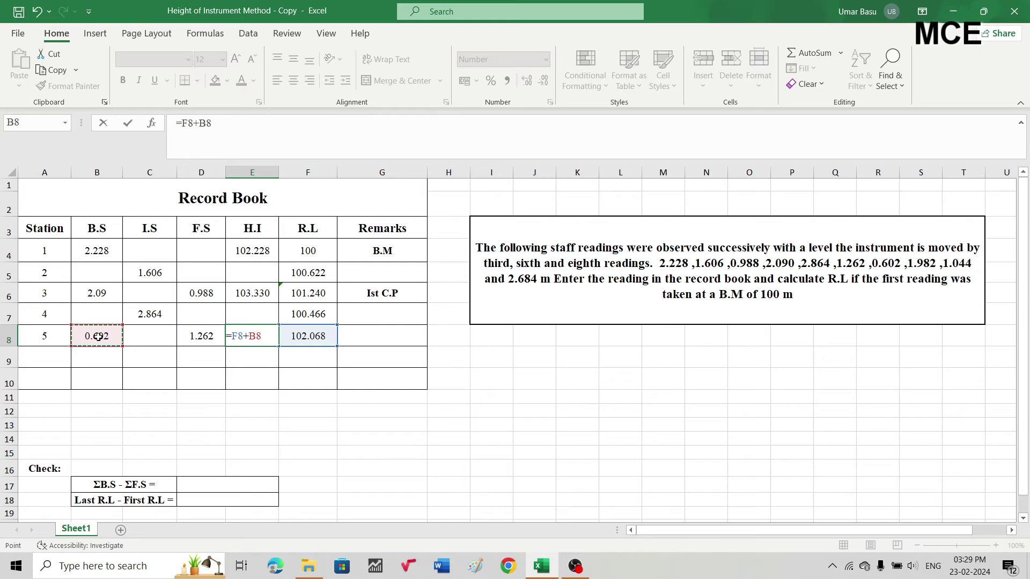
pyautogui.press('Return')
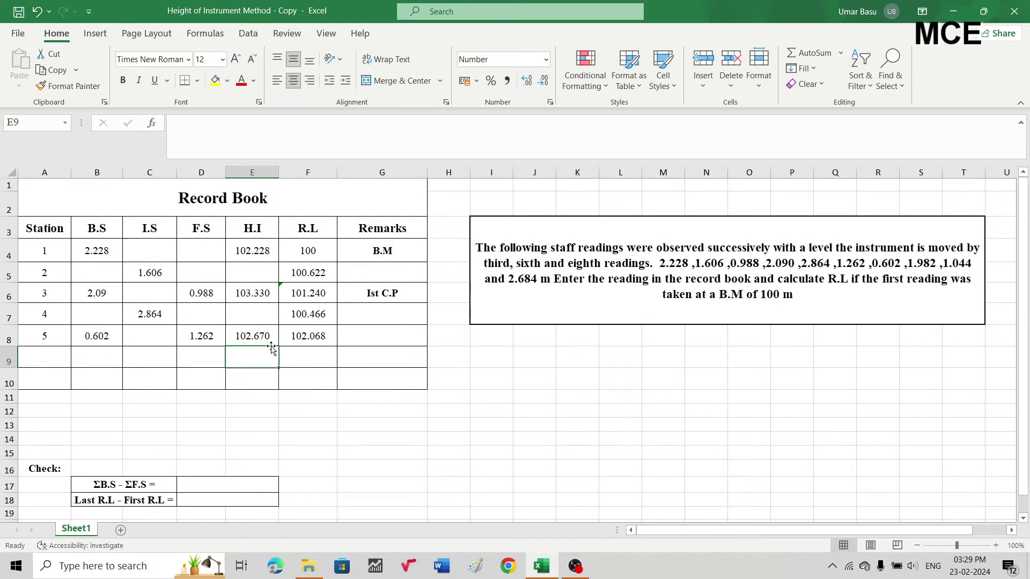
# Step: Enter the remark "2nd C.P" for station 5
pyautogui.click(377, 335)
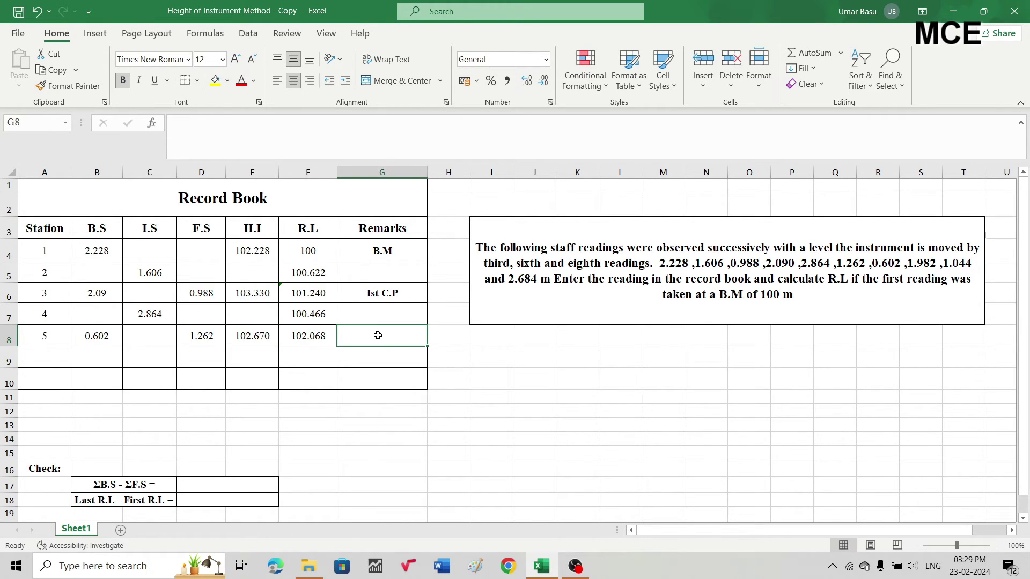
pyautogui.write('2nd')
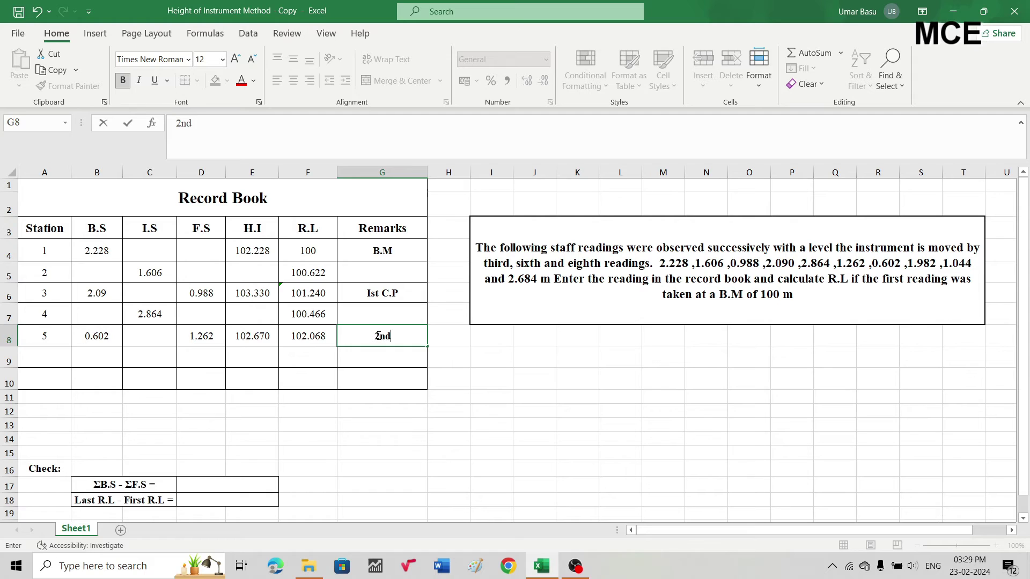
pyautogui.write(' C.P')
pyautogui.press('Return')
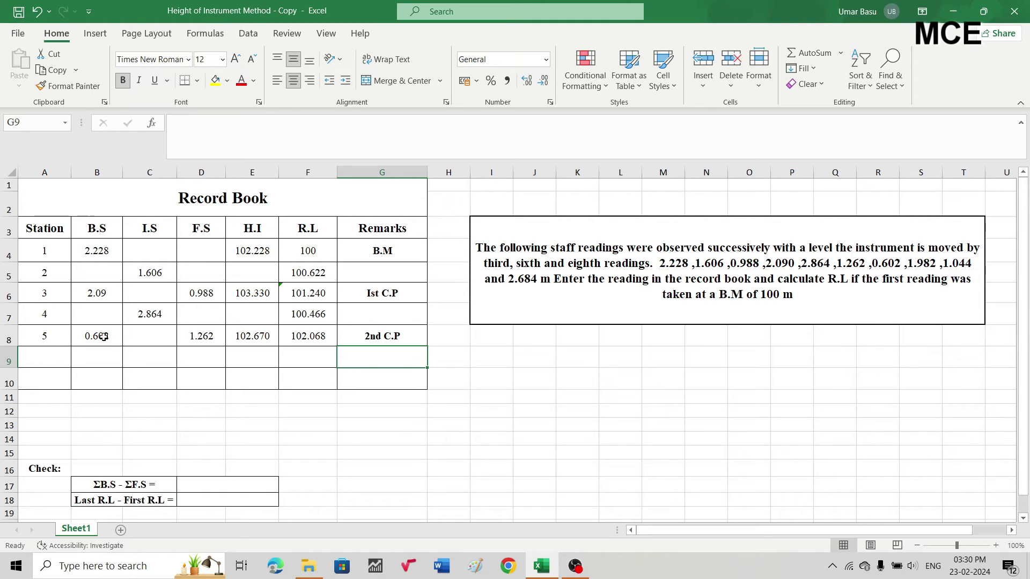
# Step: Add station 6 in row 9 and enter 1.982 as its F.S reading
pyautogui.click(43, 359)
pyautogui.write('6')
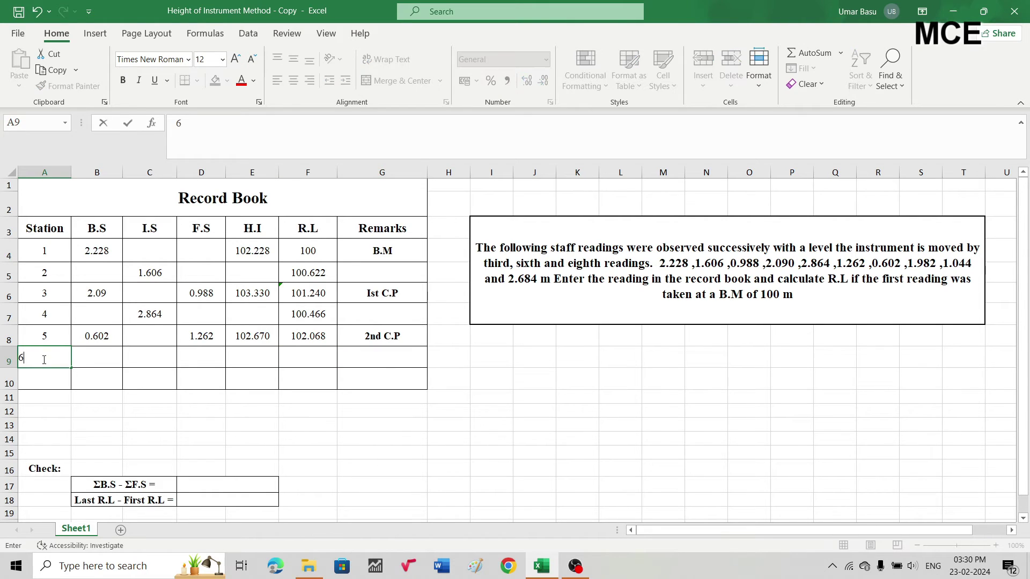
pyautogui.press('Tab')
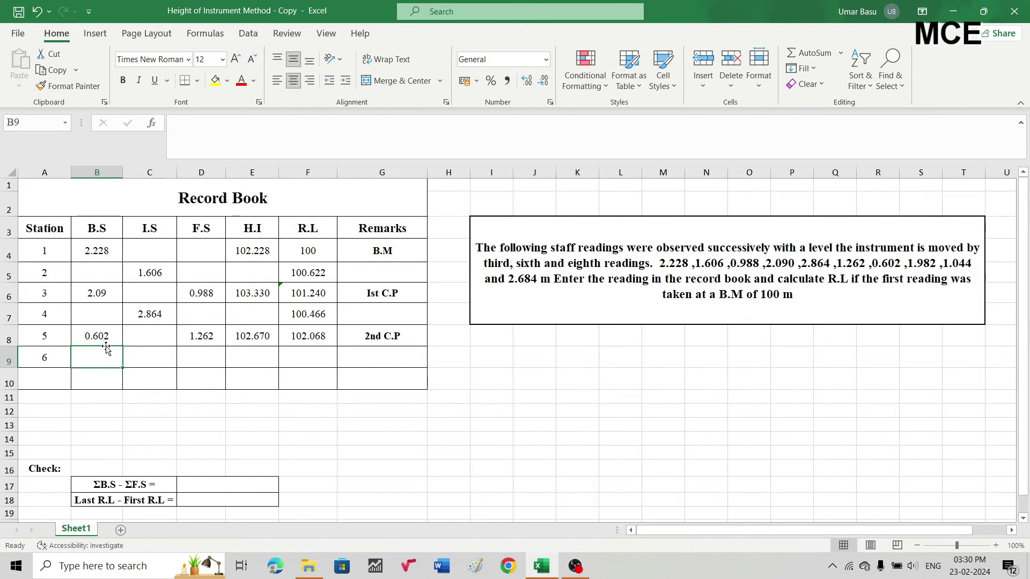
pyautogui.click(201, 357)
pyautogui.write('1')
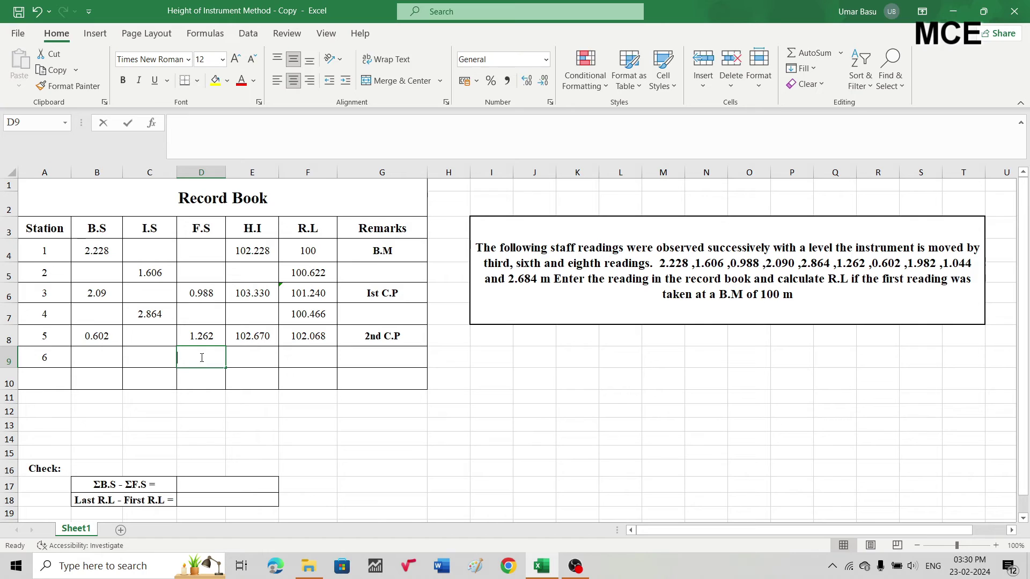
pyautogui.write('.982')
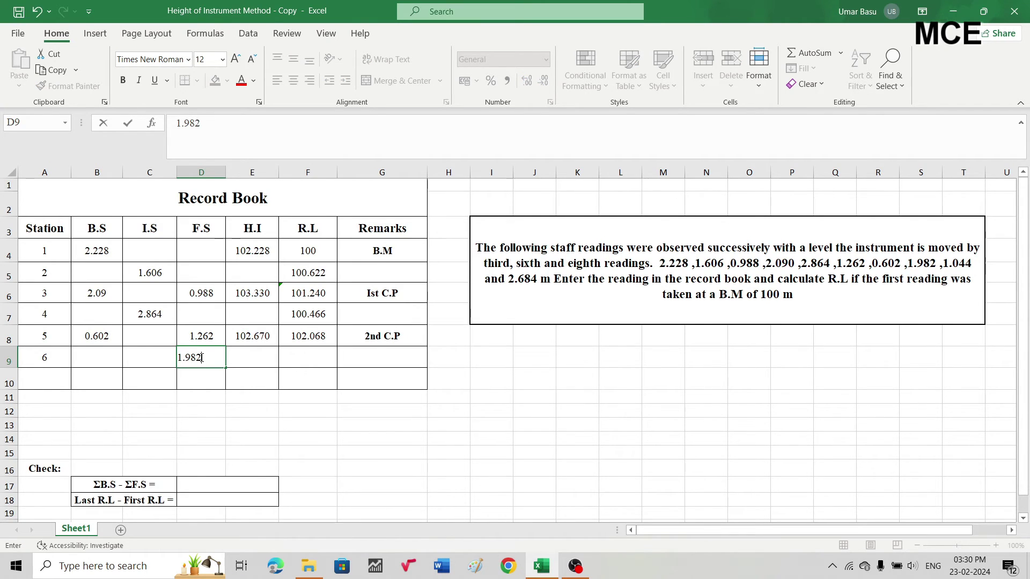
pyautogui.press('Tab')
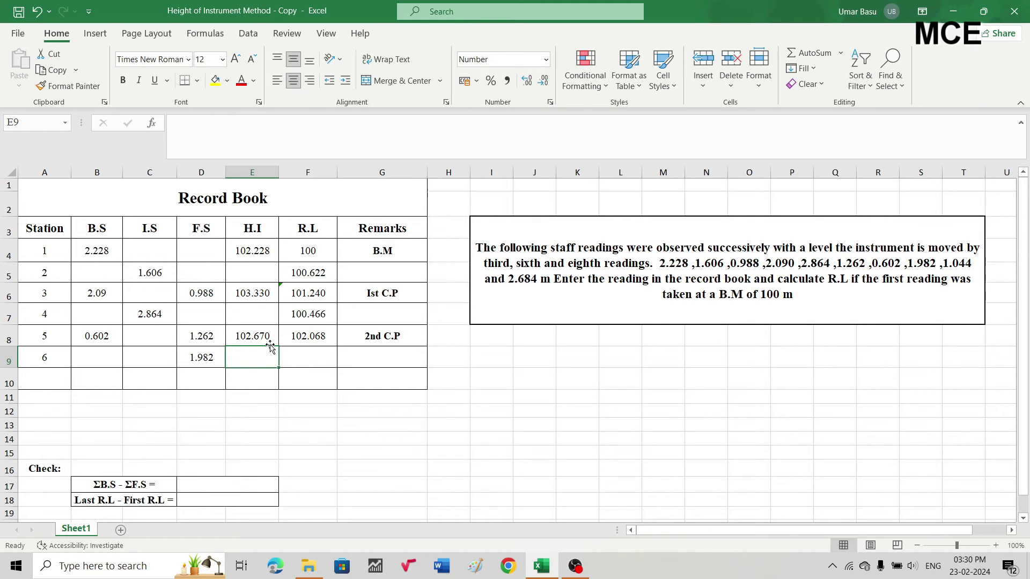
# Step: Calculate station 6's R.L in F9 as H.I minus F.S with the formula =E8-D9
pyautogui.click(305, 360)
pyautogui.write('=')
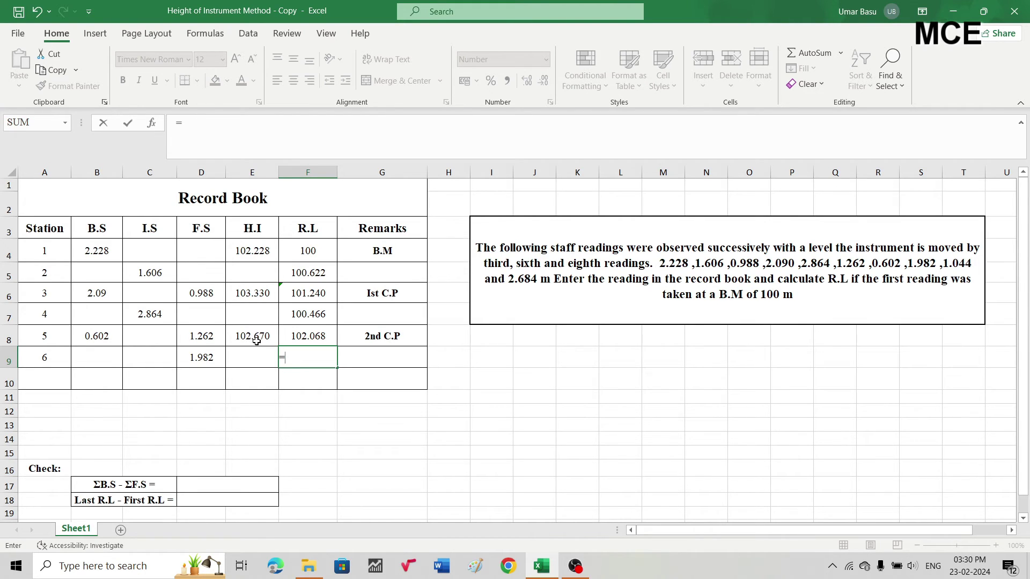
pyautogui.click(256, 336)
pyautogui.write('-')
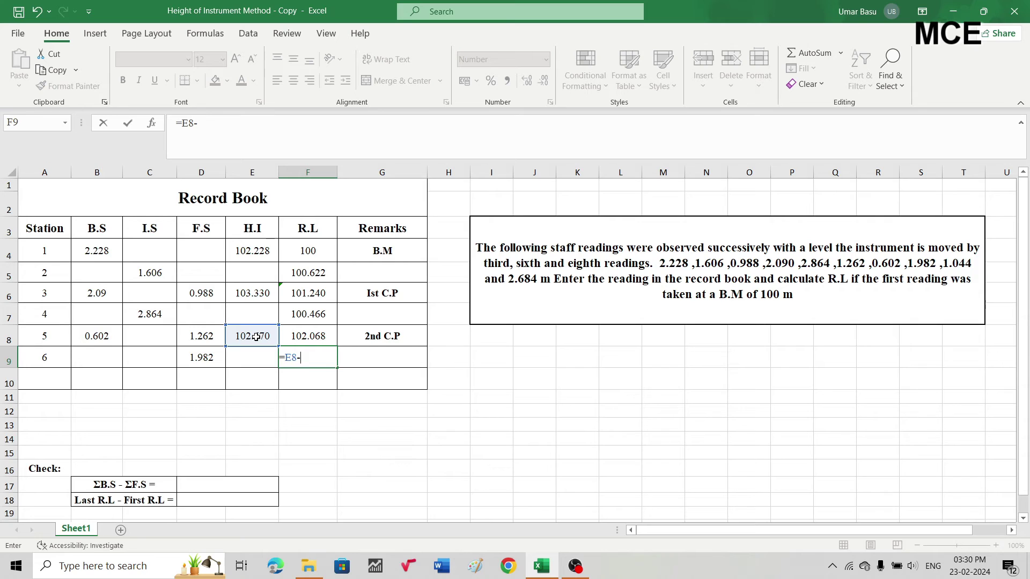
pyautogui.click(195, 363)
pyautogui.press('Return')
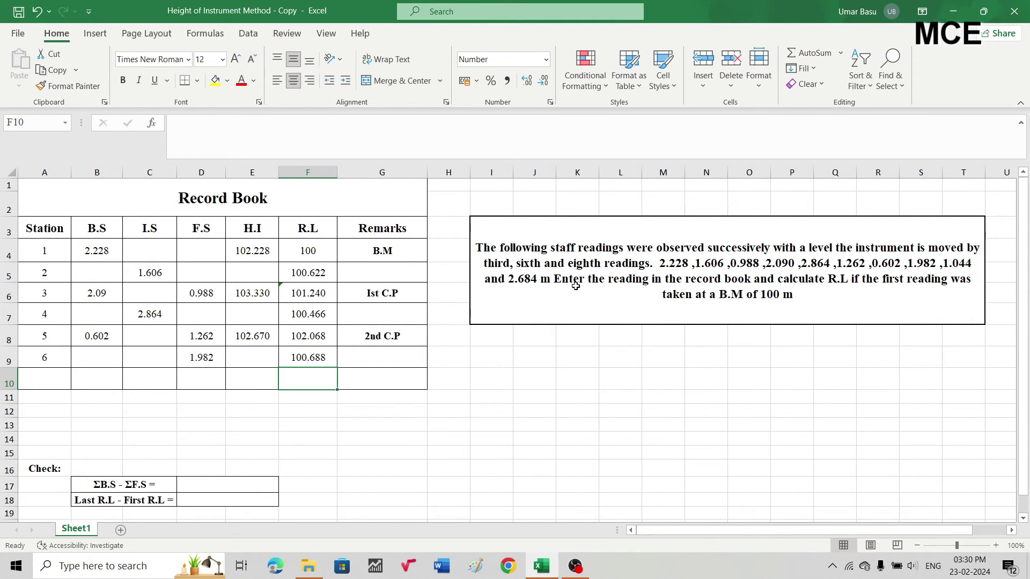
# Step: Enter 1.044 as the B.S reading for station 6
pyautogui.click(99, 357)
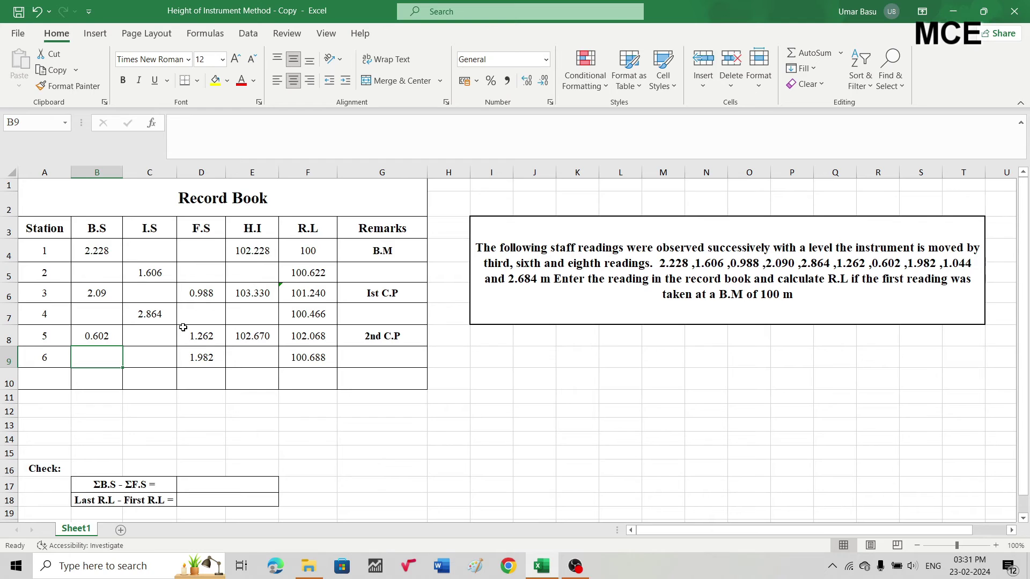
pyautogui.write('1.044')
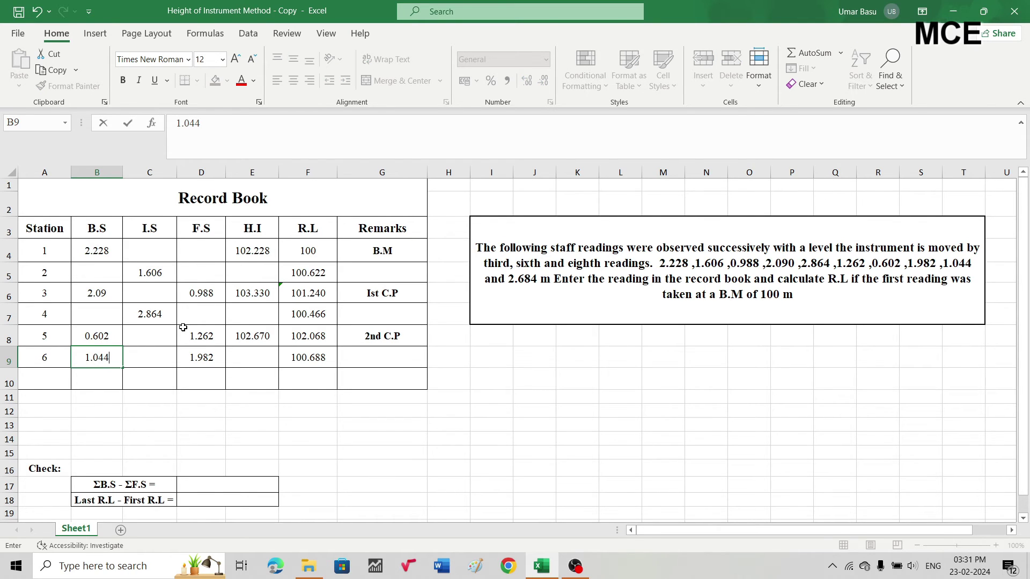
pyautogui.press('Tab')
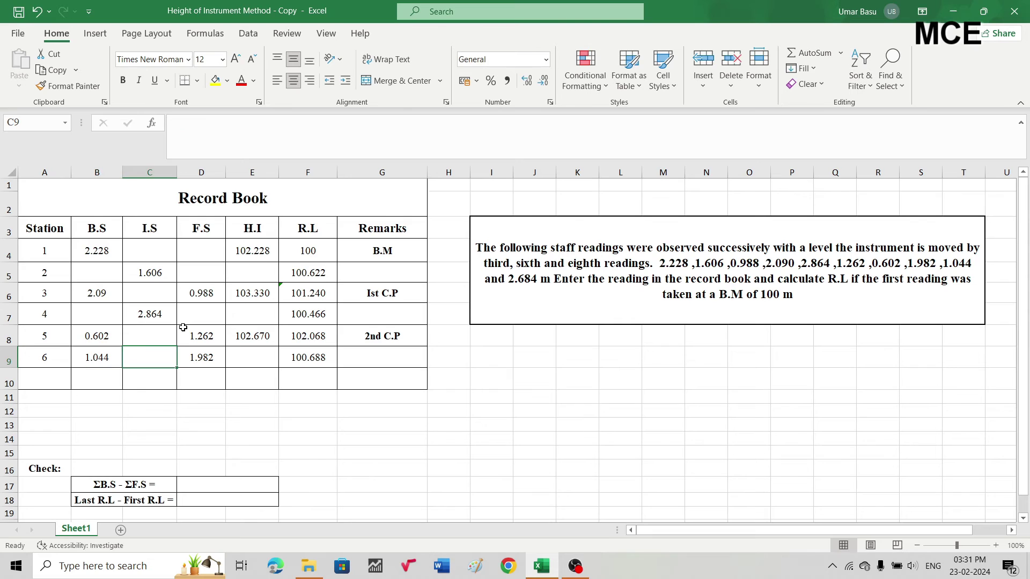
# Step: Calculate station 6's new H.I in E9 as R.L plus B.S with the formula =F9+B9
pyautogui.click(252, 352)
pyautogui.write('=')
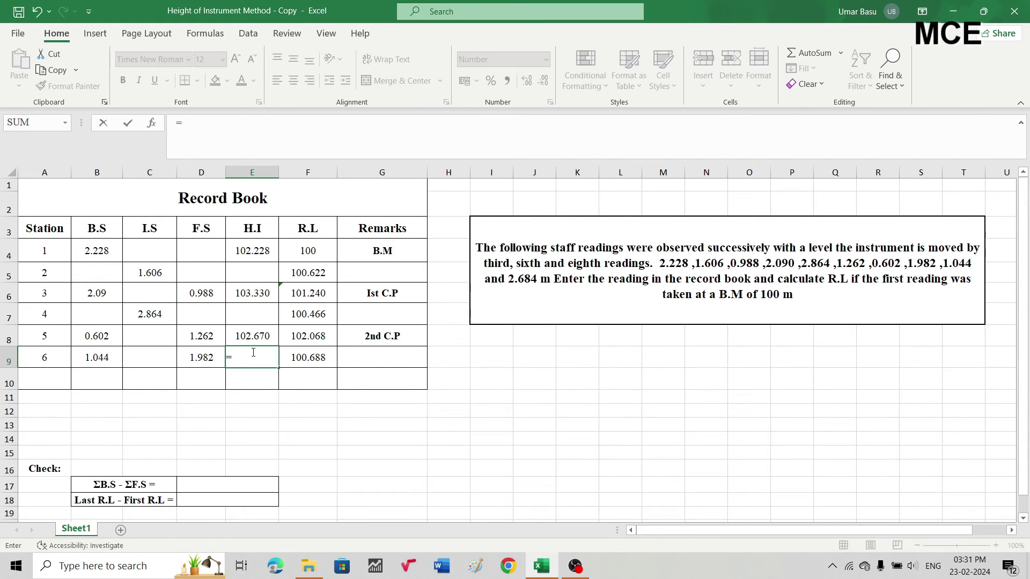
pyautogui.click(307, 359)
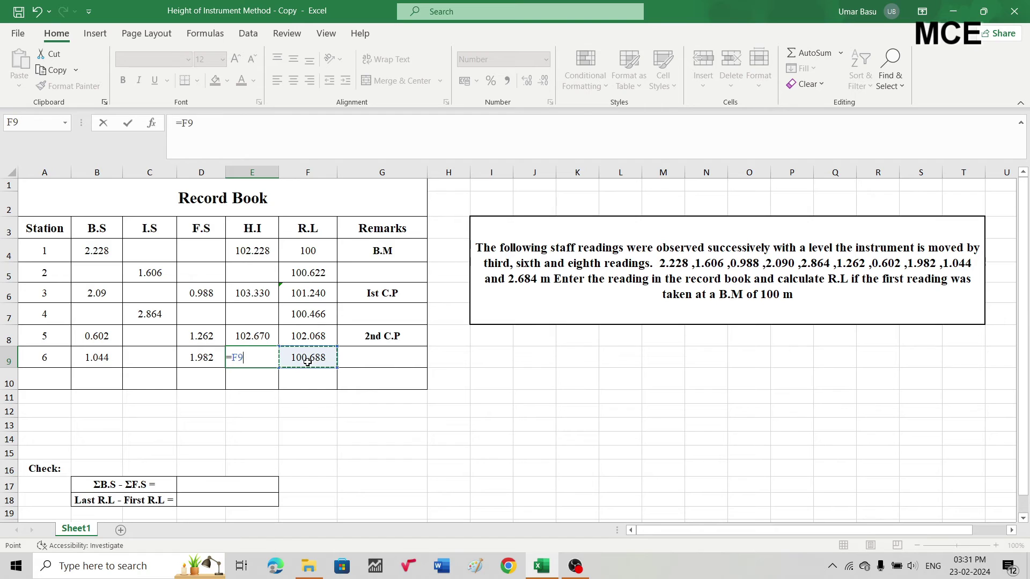
pyautogui.write('+')
pyautogui.click(90, 357)
pyautogui.press('Return')
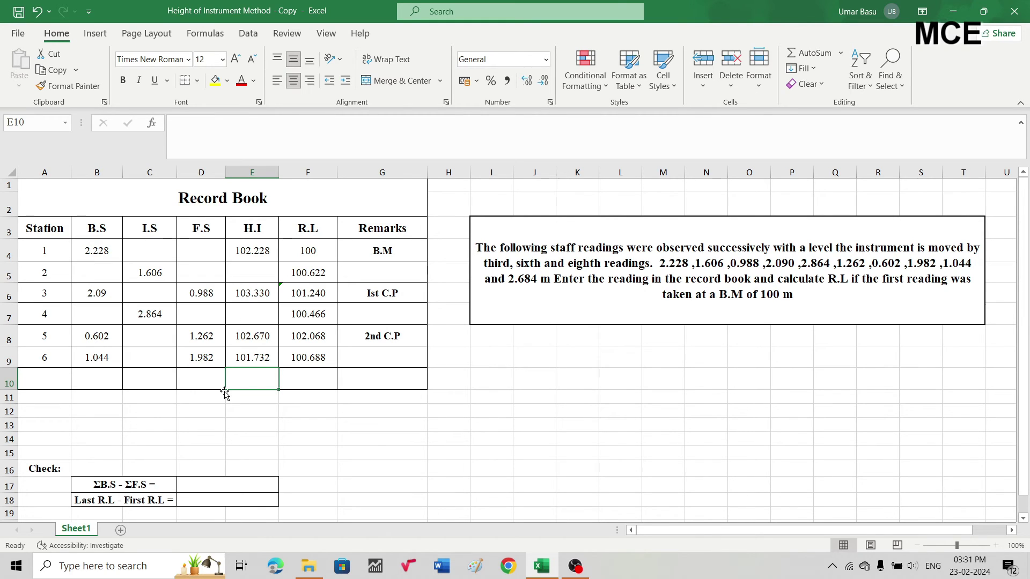
# Step: Enter the last staff reading, 2.684, as the F.S in D10
pyautogui.click(199, 379)
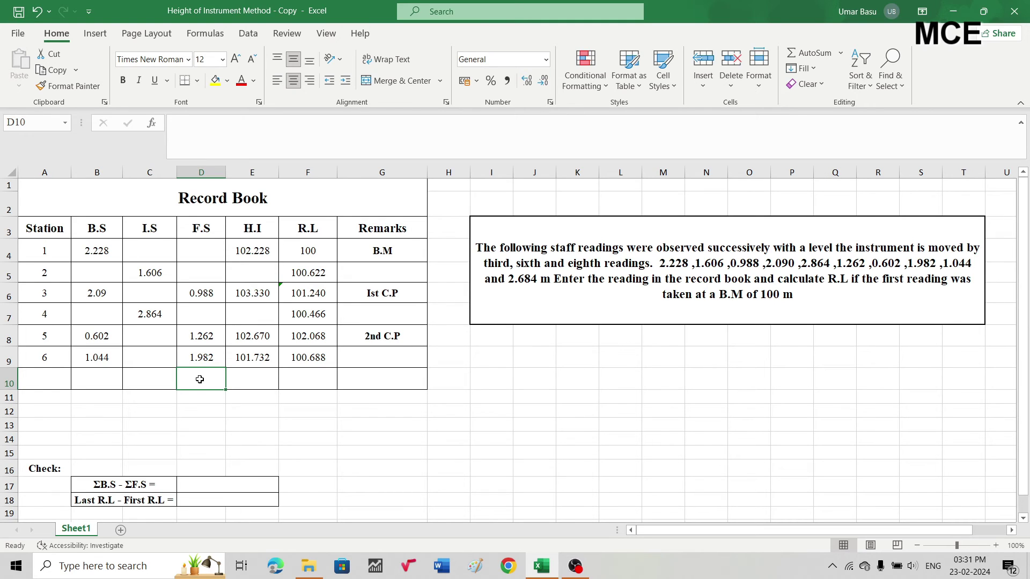
pyautogui.write('2.684')
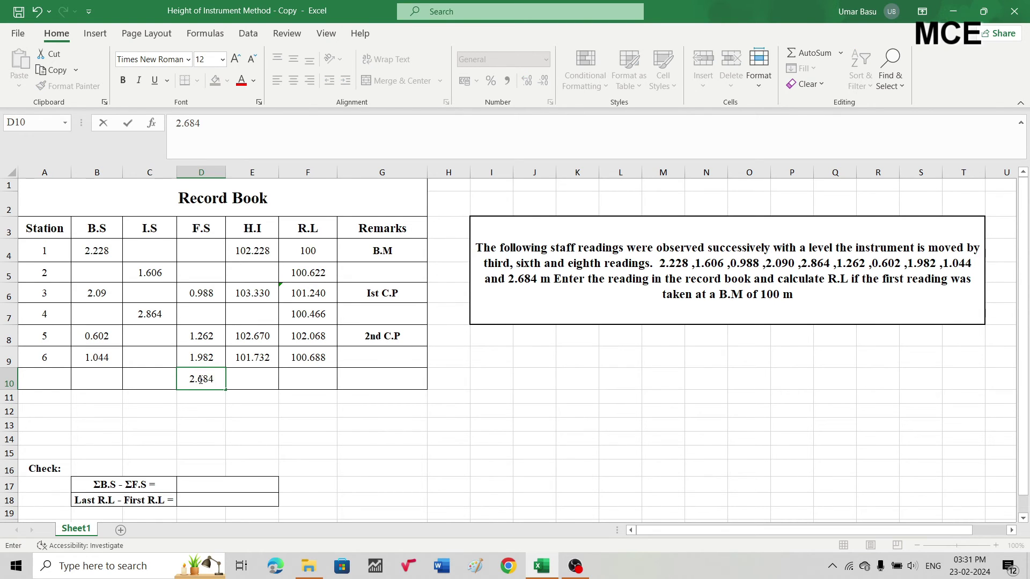
pyautogui.press('Tab')
pyautogui.press('Tab')
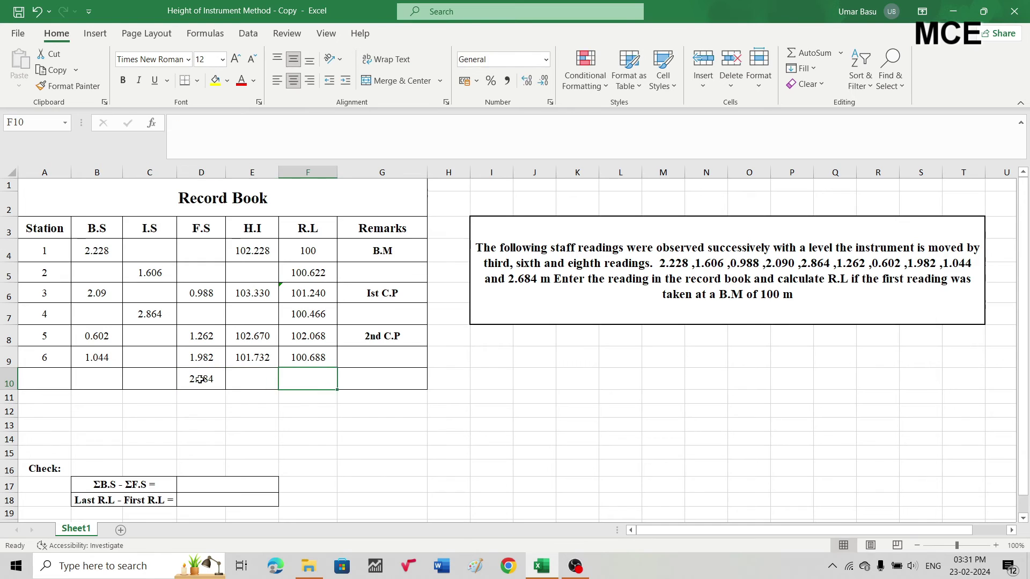
# Step: Calculate the last R.L in F10 as H.I minus F.S with the formula =E9-D10
pyautogui.doubleClick(316, 380)
pyautogui.write('=')
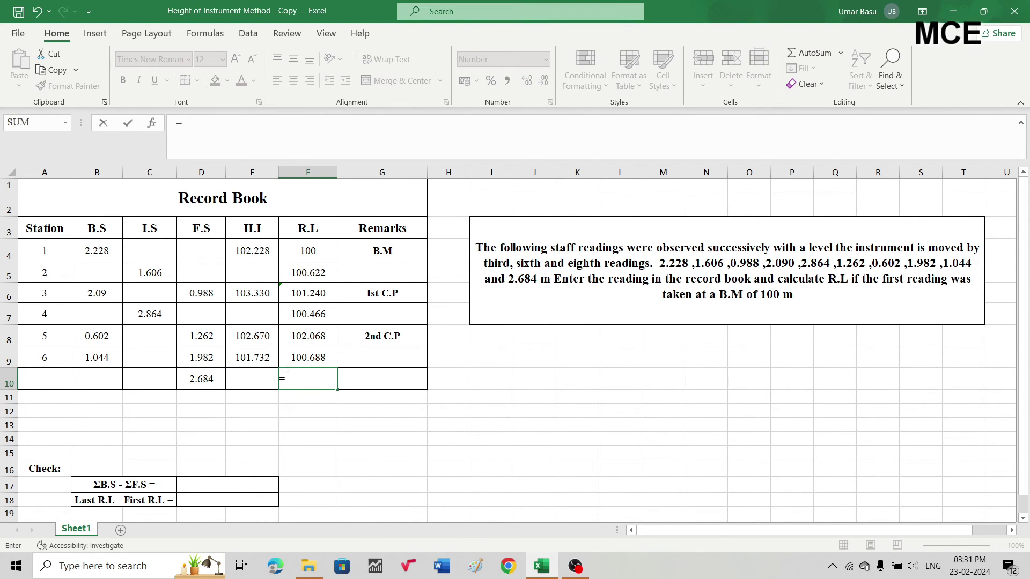
pyautogui.click(245, 358)
pyautogui.write('-')
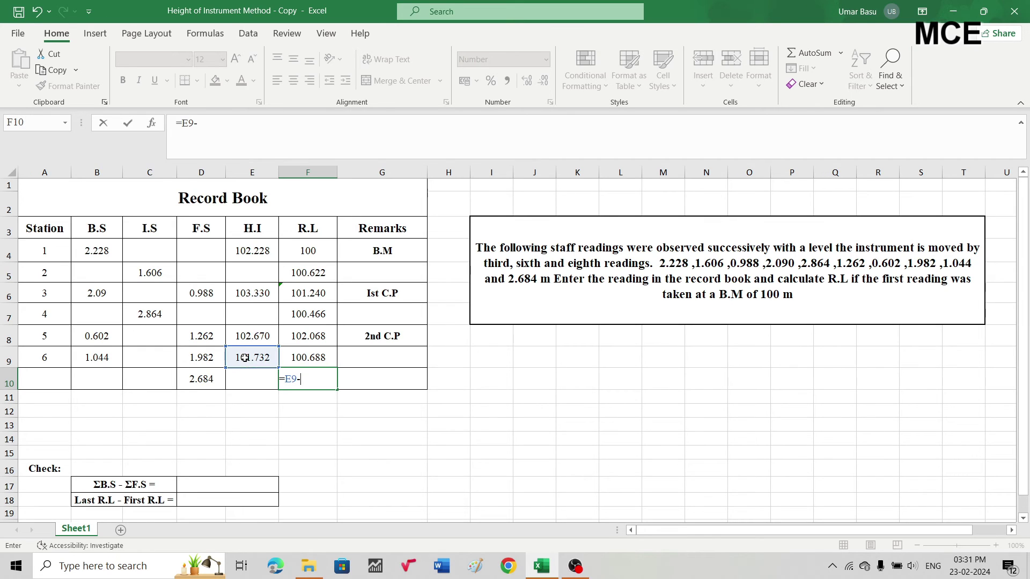
pyautogui.click(201, 381)
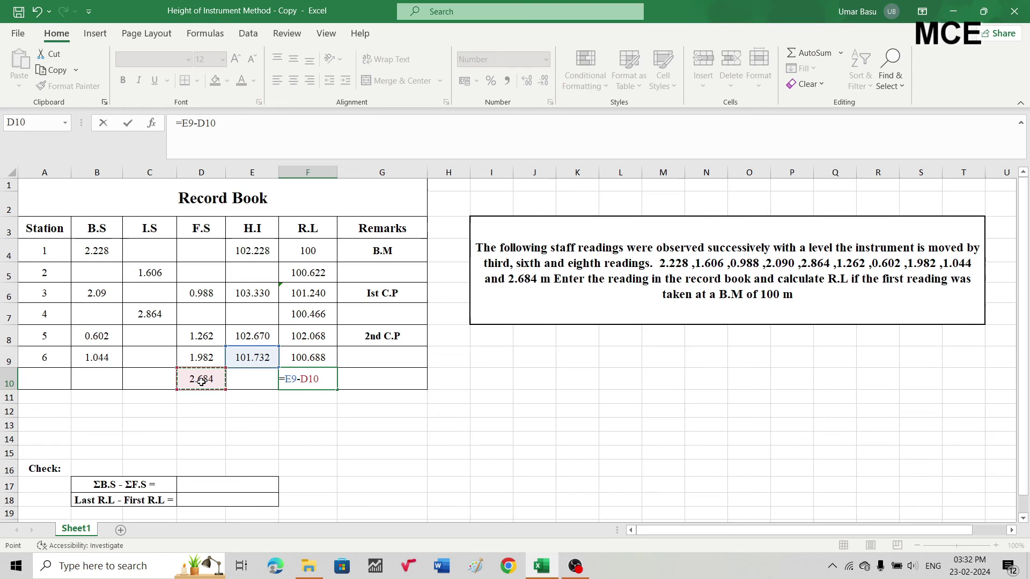
pyautogui.press('Return')
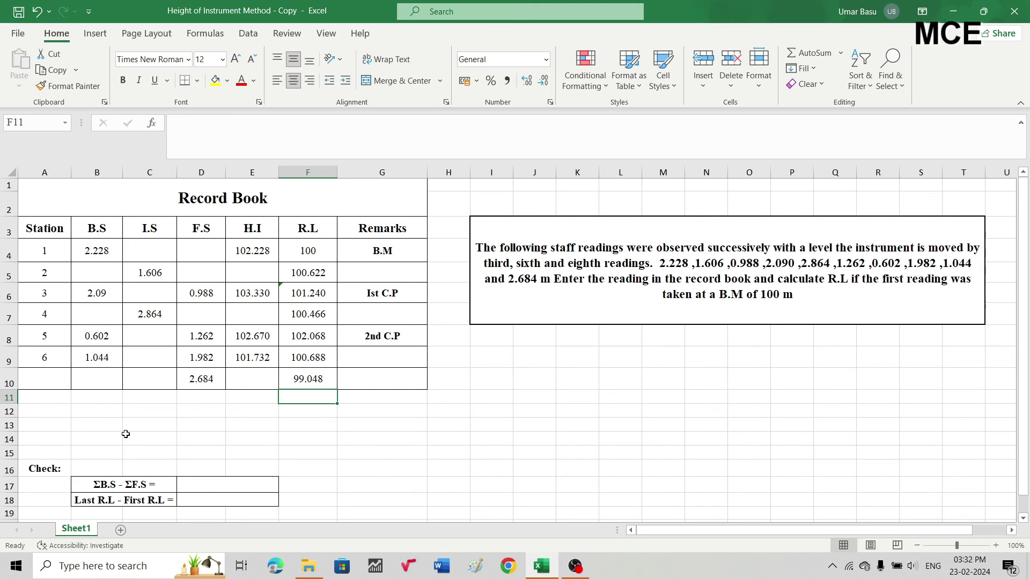
# Step: Label the row beneath the record table "Sum" in A11
pyautogui.scroll(-2, 126, 459)
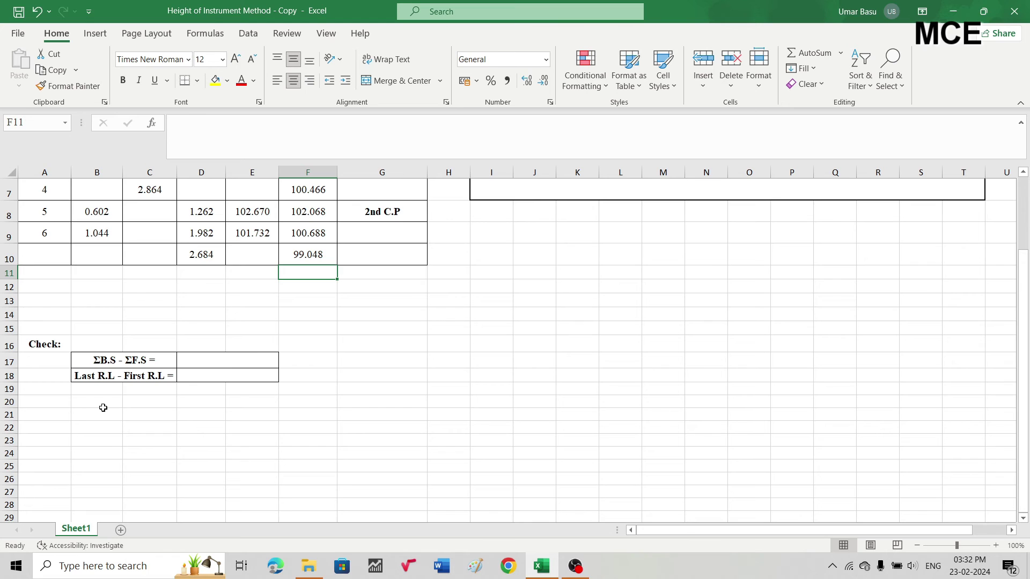
pyautogui.scroll(2, 129, 392)
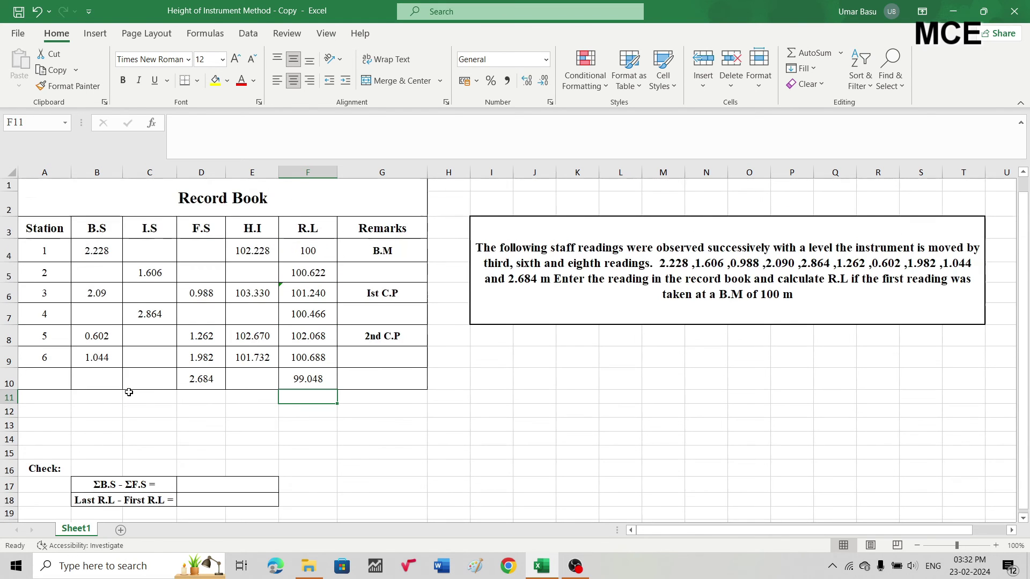
pyautogui.click(43, 398)
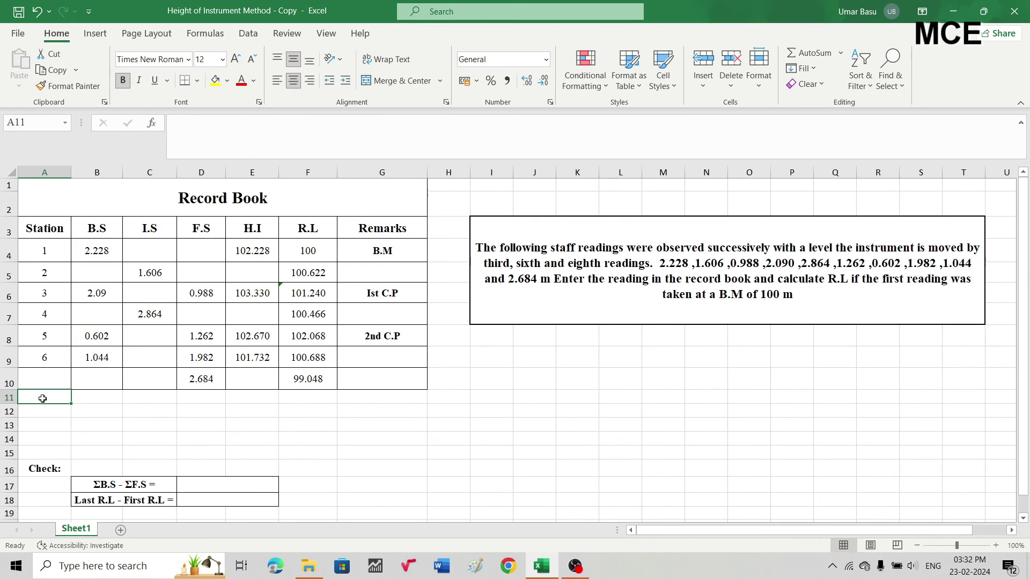
pyautogui.write('Sum')
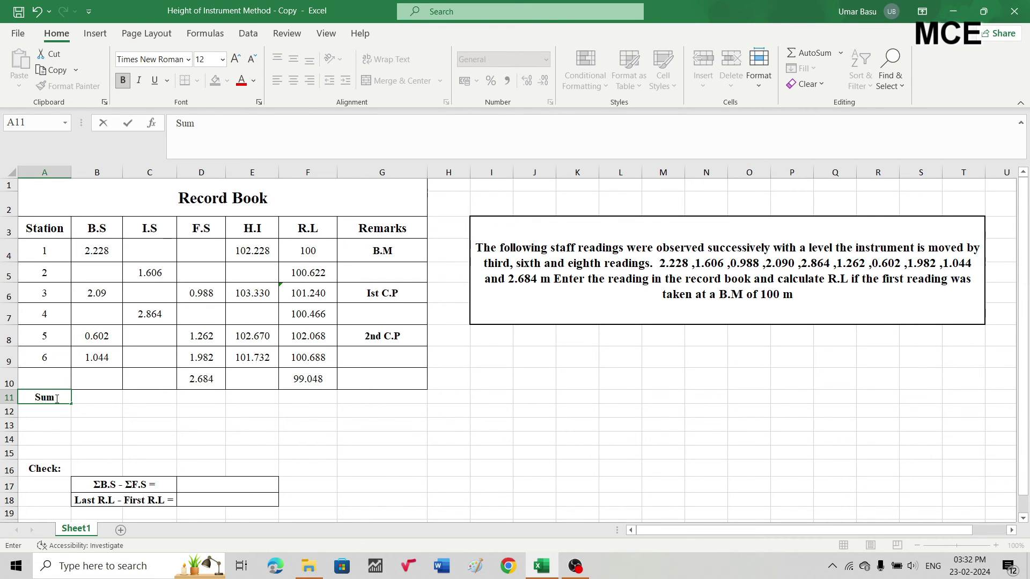
# Step: Total the B.S readings in B11 with the formula =SUM(B4:B9)
pyautogui.click(89, 399)
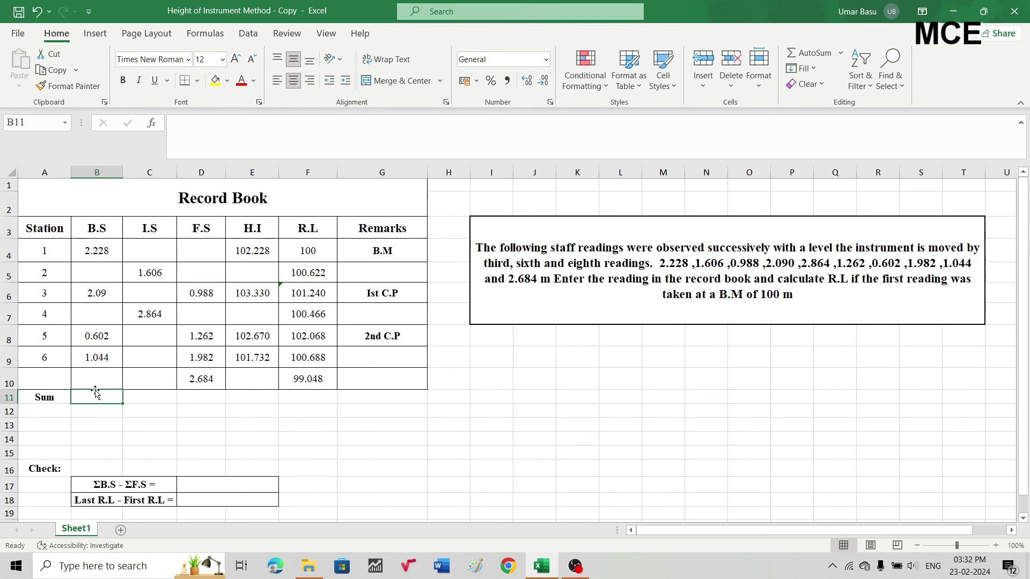
pyautogui.write('=')
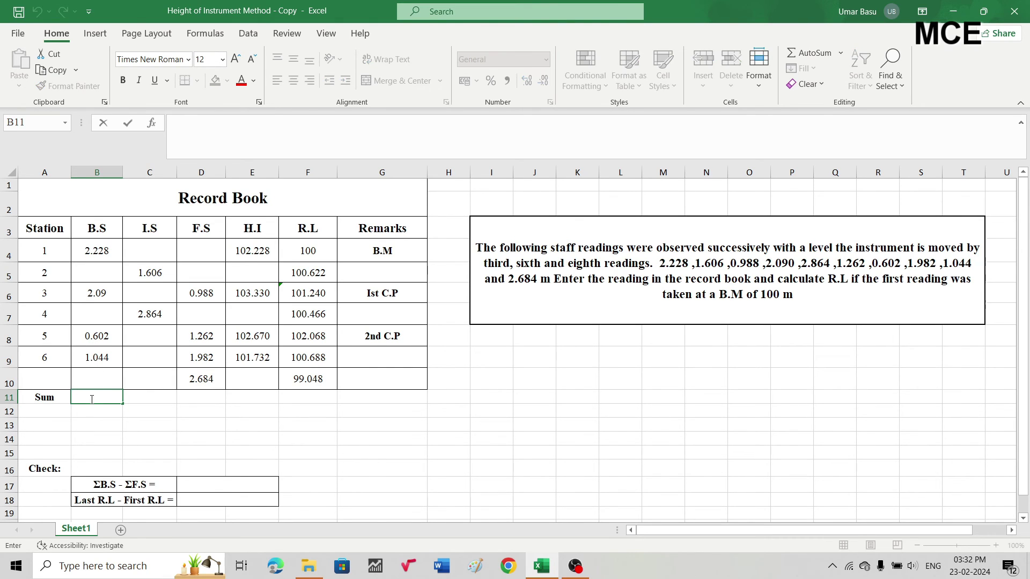
pyautogui.write('s')
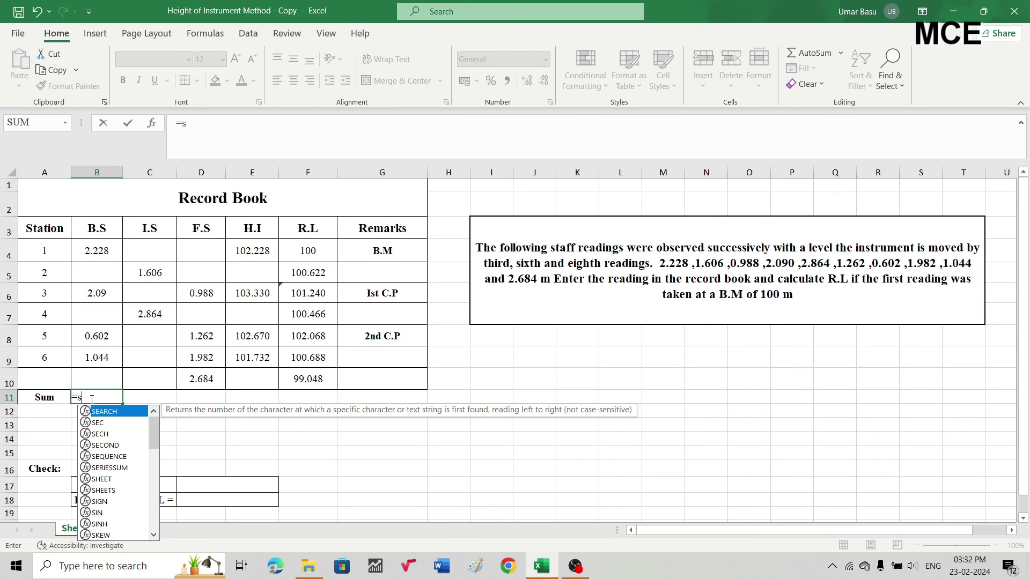
pyautogui.write('um')
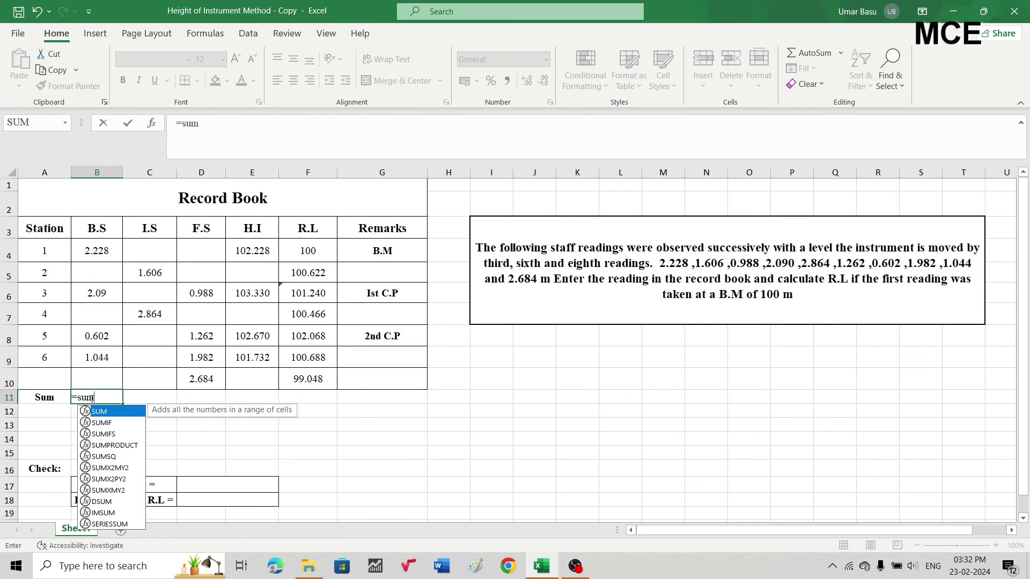
pyautogui.write('(')
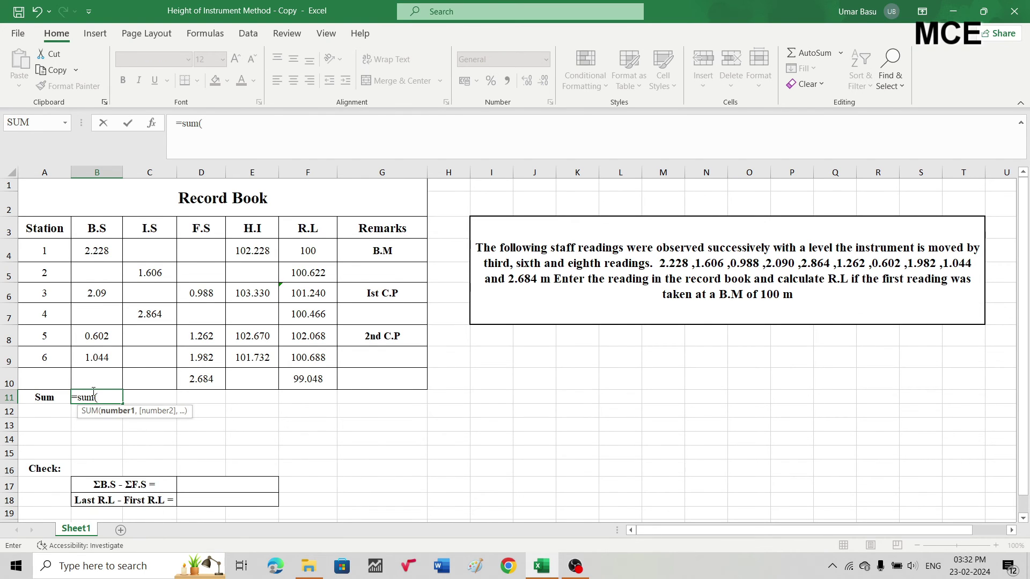
pyautogui.click(86, 248)
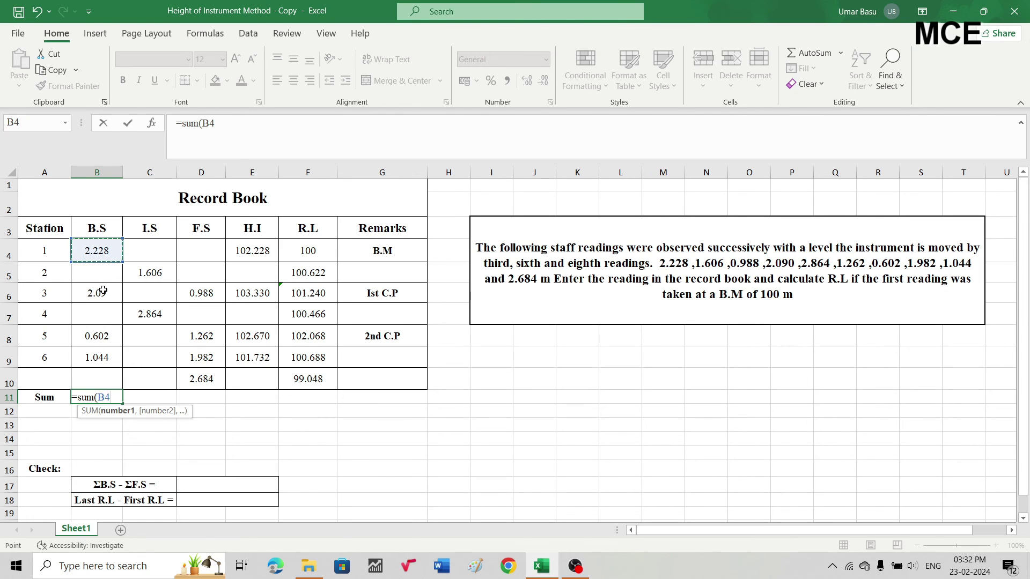
pyautogui.moveTo(123, 260); pyautogui.dragTo(115, 366)
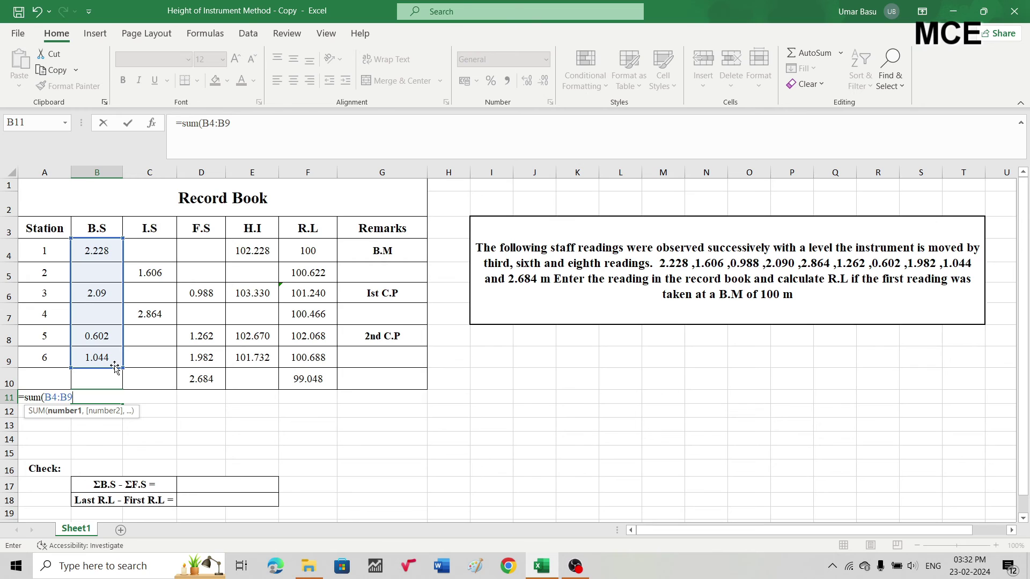
pyautogui.write(')')
pyautogui.press('Return')
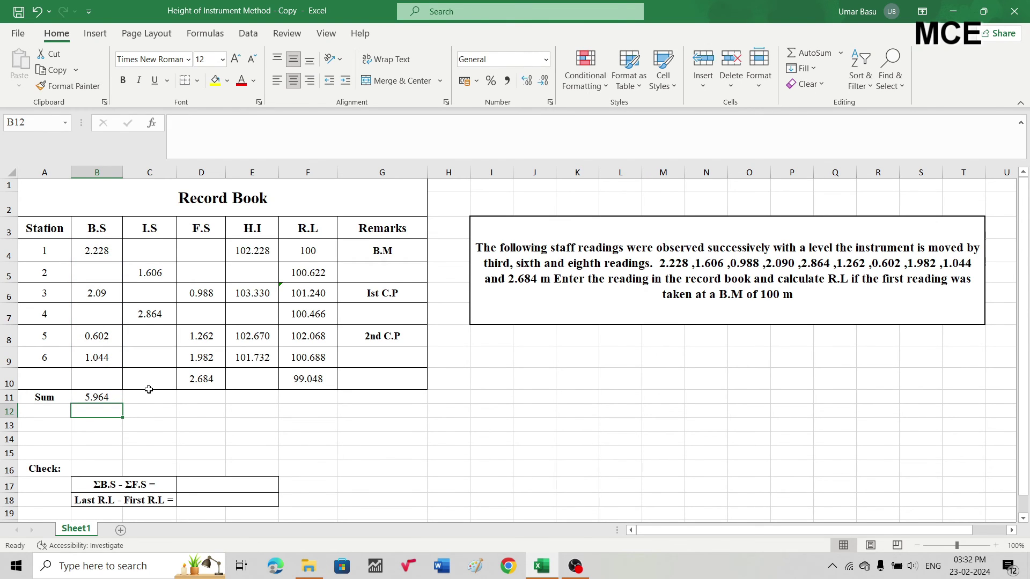
# Step: Total the F.S readings in D11 with the formula =SUM(D6:D10)
pyautogui.click(195, 395)
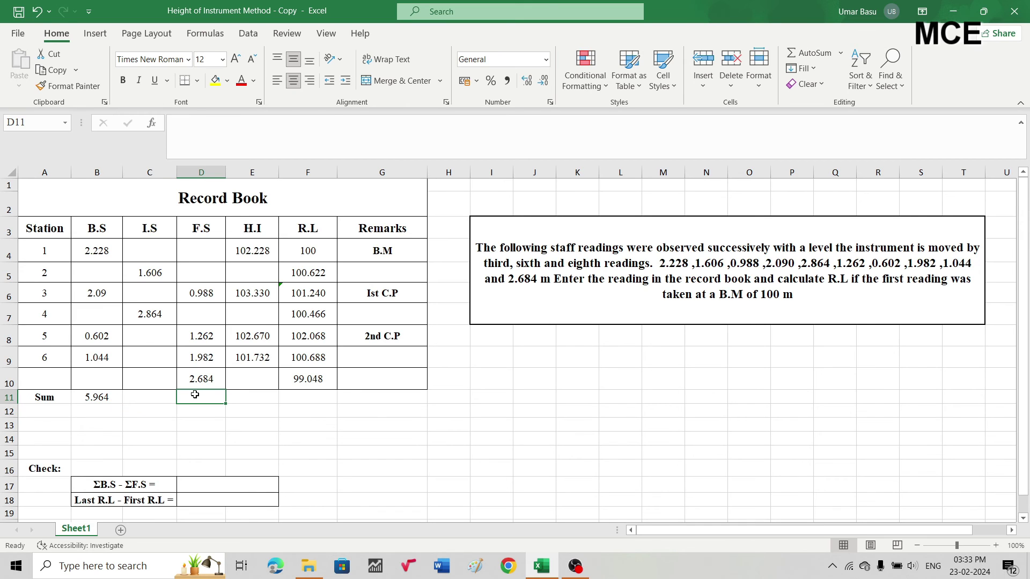
pyautogui.write('=')
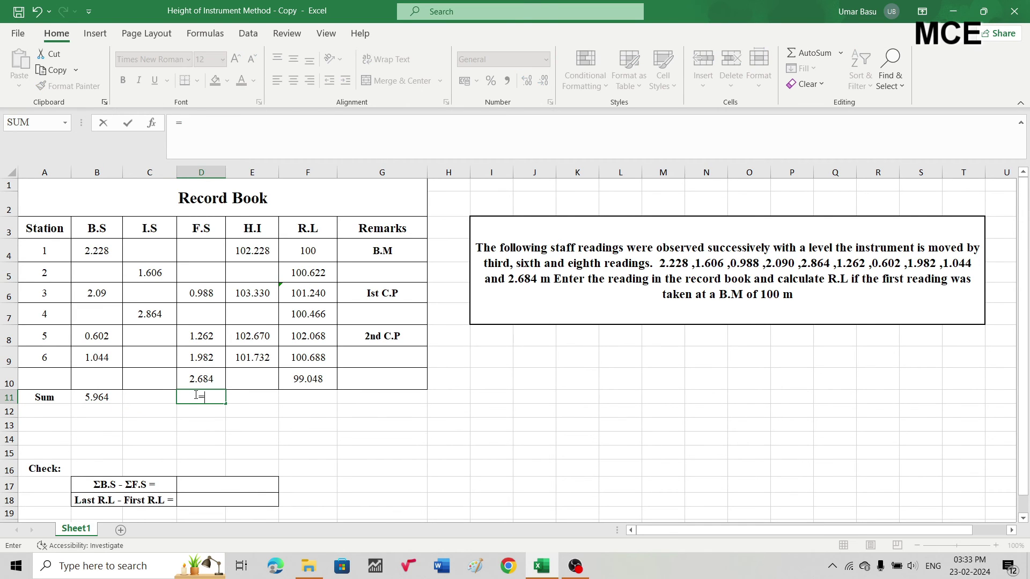
pyautogui.write('sum')
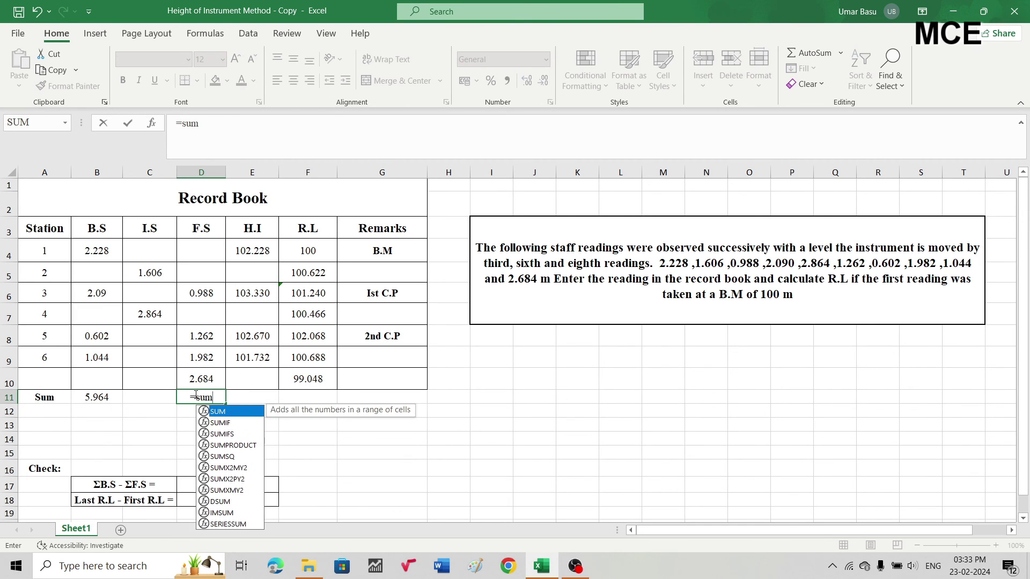
pyautogui.write('(')
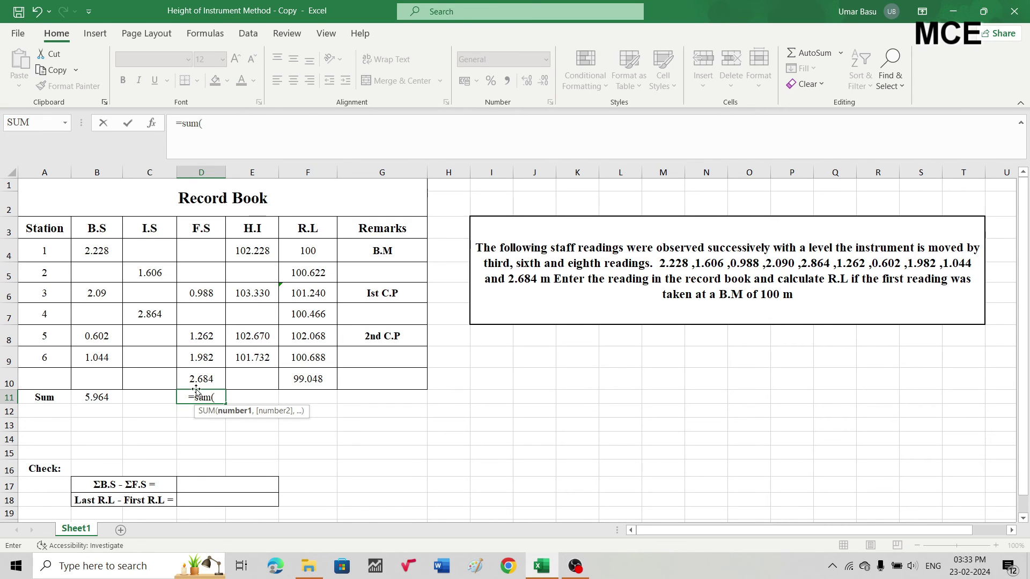
pyautogui.moveTo(202, 290); pyautogui.dragTo(203, 382)
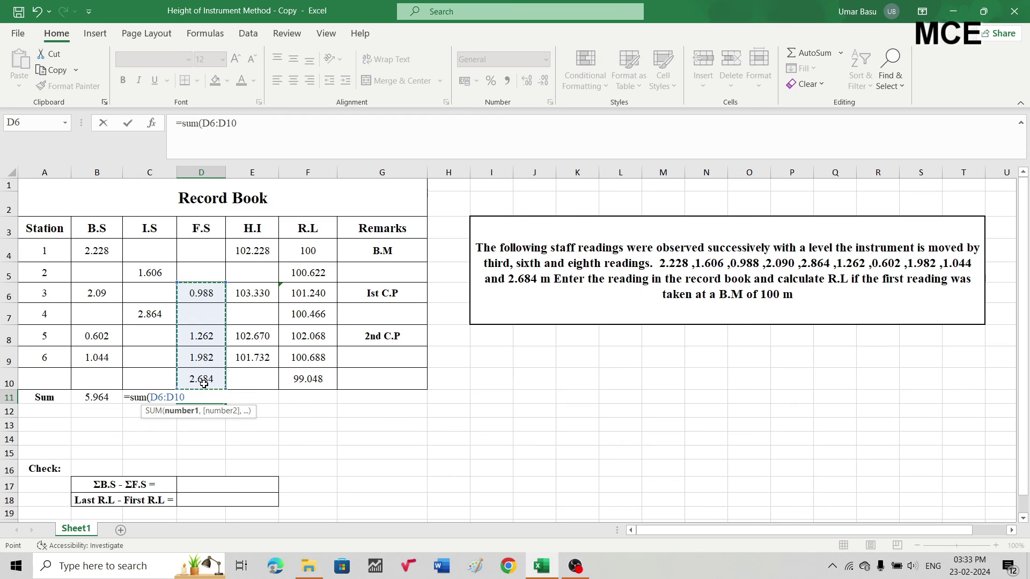
pyautogui.write(')')
pyautogui.press('Return')
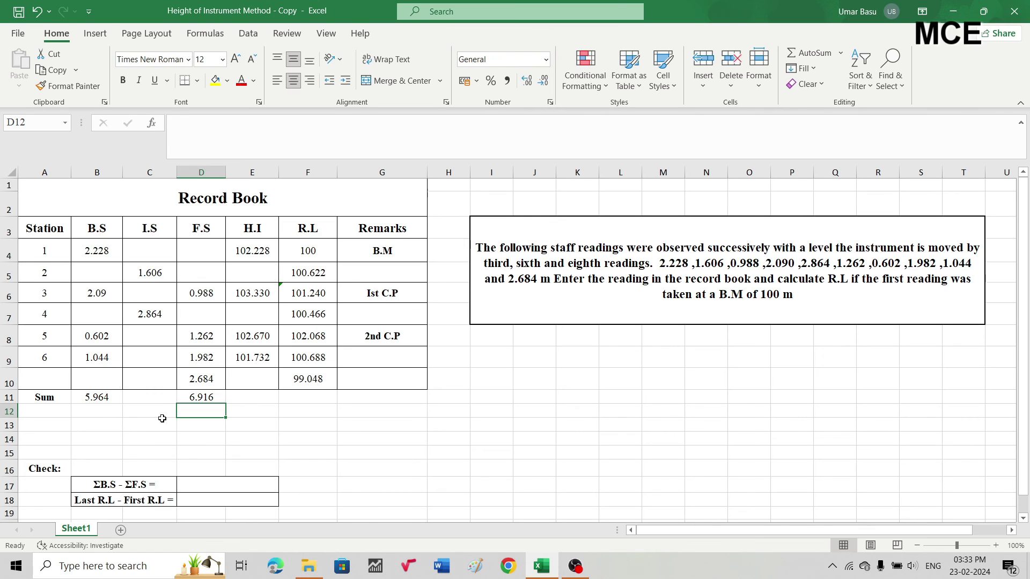
# Step: Calculate the ΣB.S - ΣF.S check in D17 with the formula =B11-D11
pyautogui.doubleClick(193, 487)
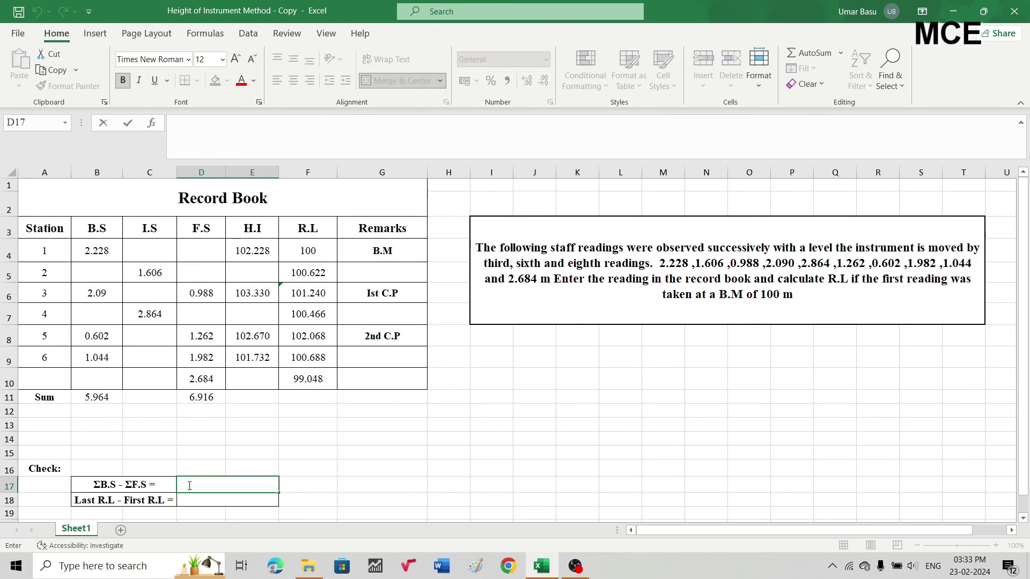
pyautogui.write('=')
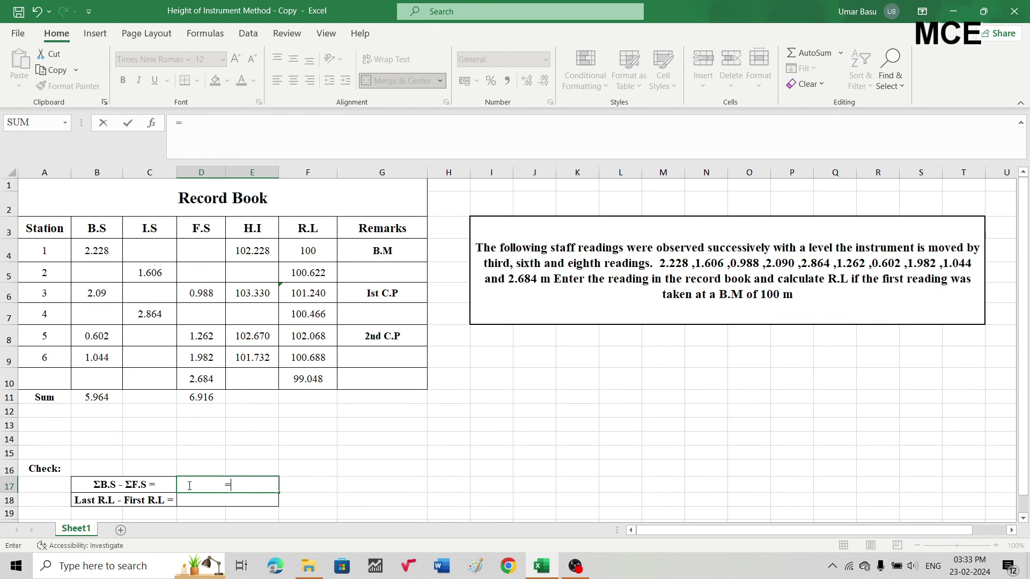
pyautogui.click(93, 394)
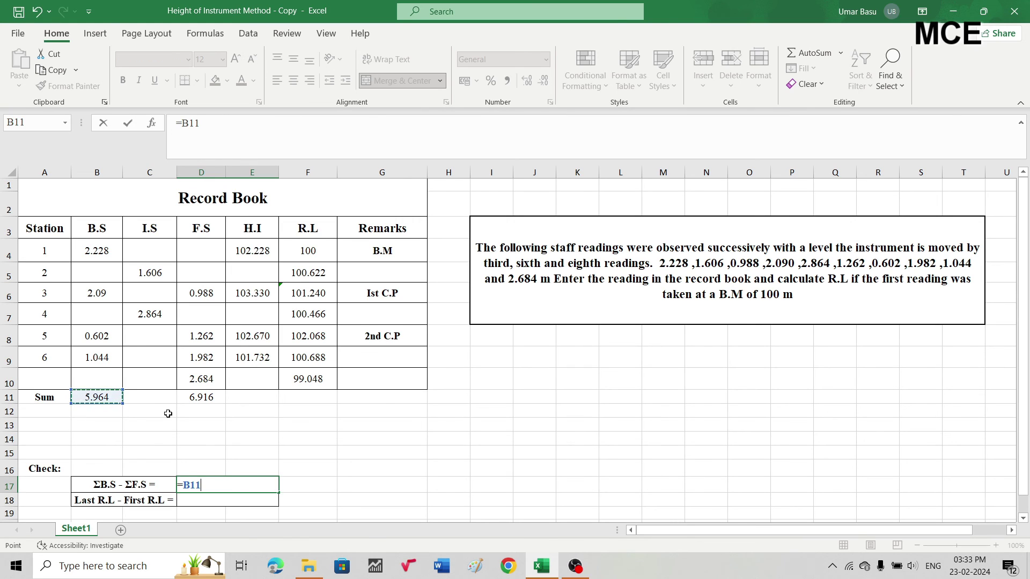
pyautogui.write('-')
pyautogui.click(191, 401)
pyautogui.press('Return')
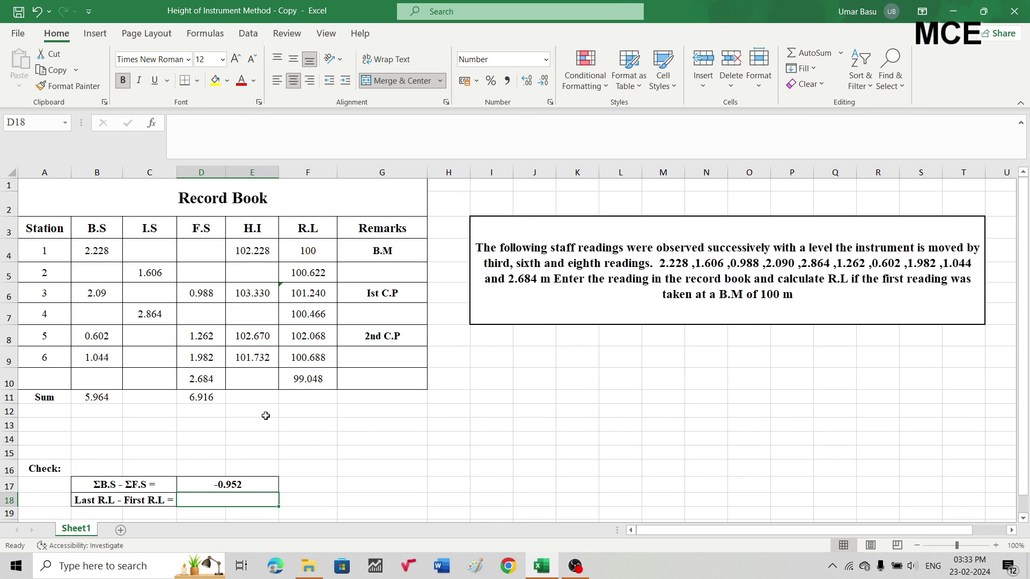
# Step: Calculate the Last R.L - First R.L check in D18 with the formula =F10-F4
pyautogui.scroll(-1, 238, 429)
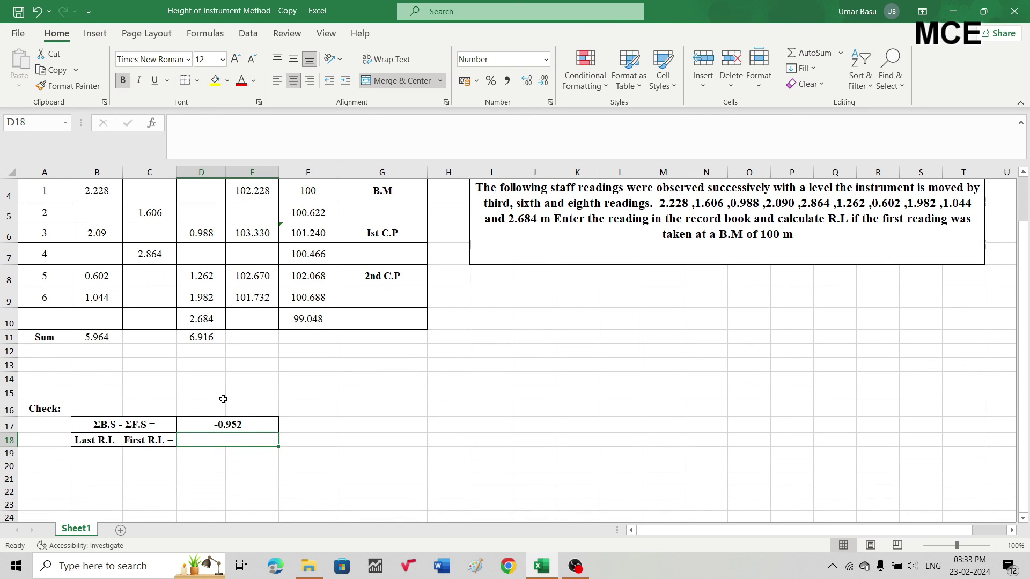
pyautogui.scroll(1, 223, 399)
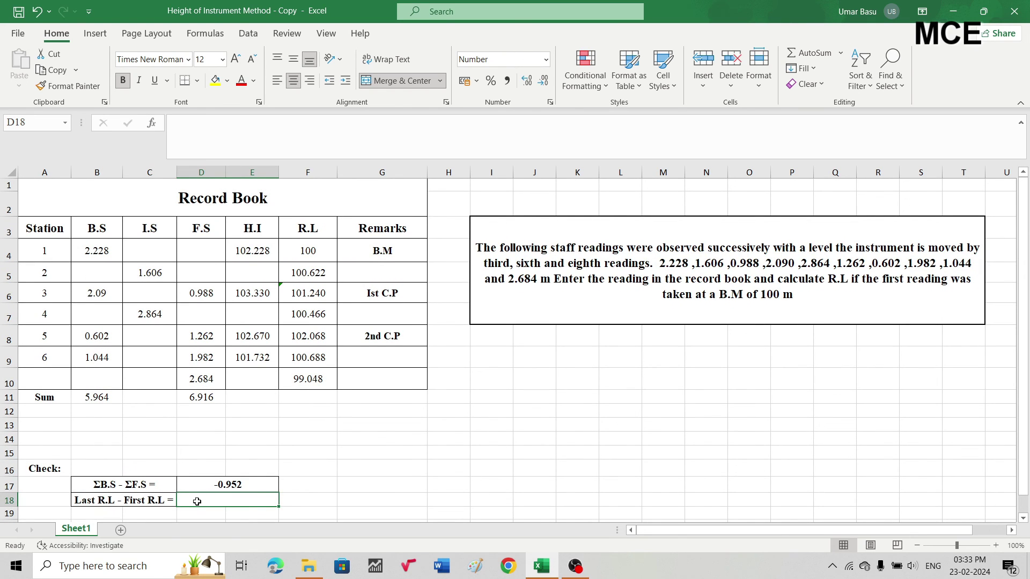
pyautogui.write('=')
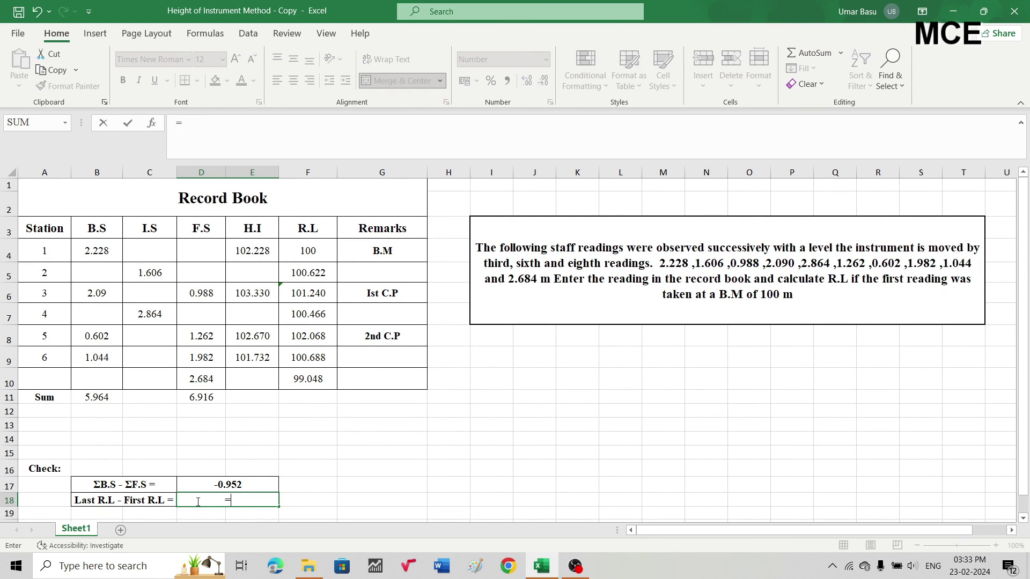
pyautogui.click(303, 380)
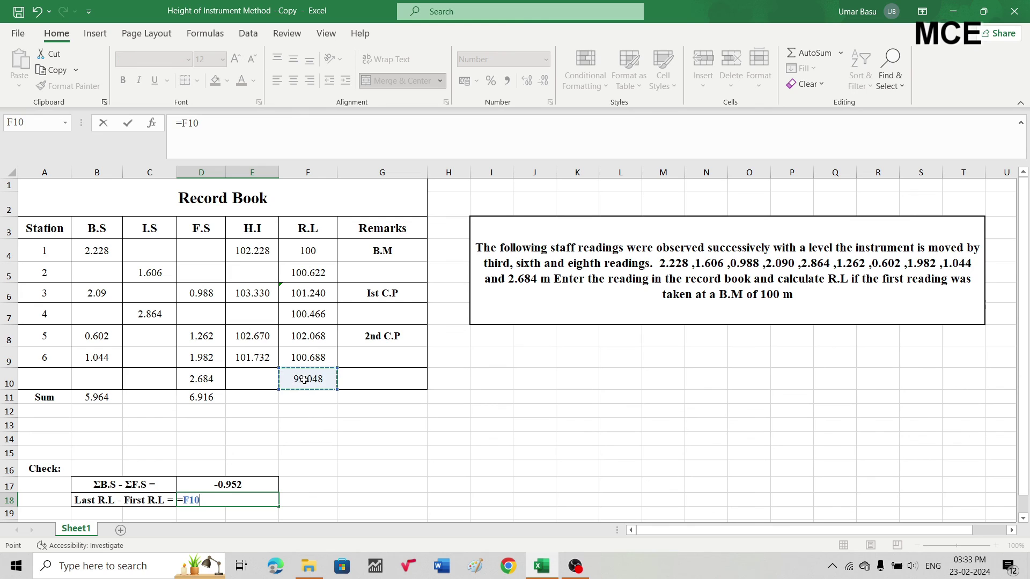
pyautogui.write('-')
pyautogui.click(310, 252)
pyautogui.press('Return')
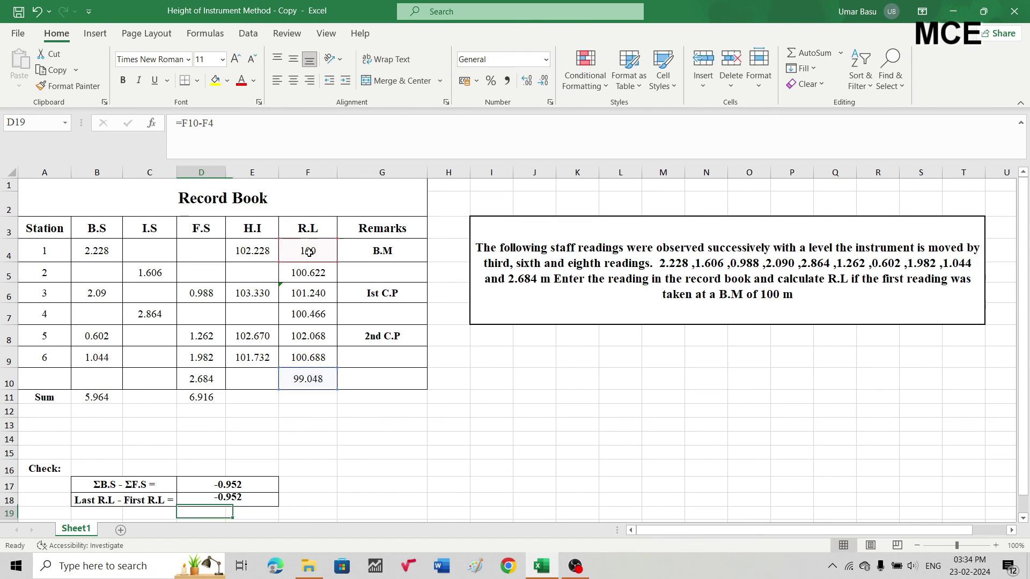
pyautogui.scroll(-1, 262, 436)
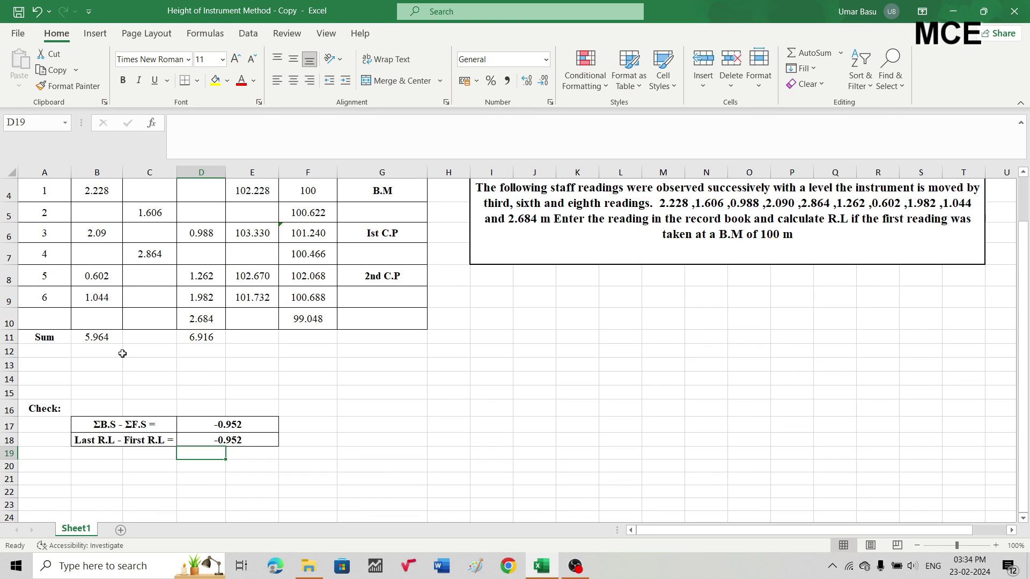
pyautogui.scroll(1, 206, 378)
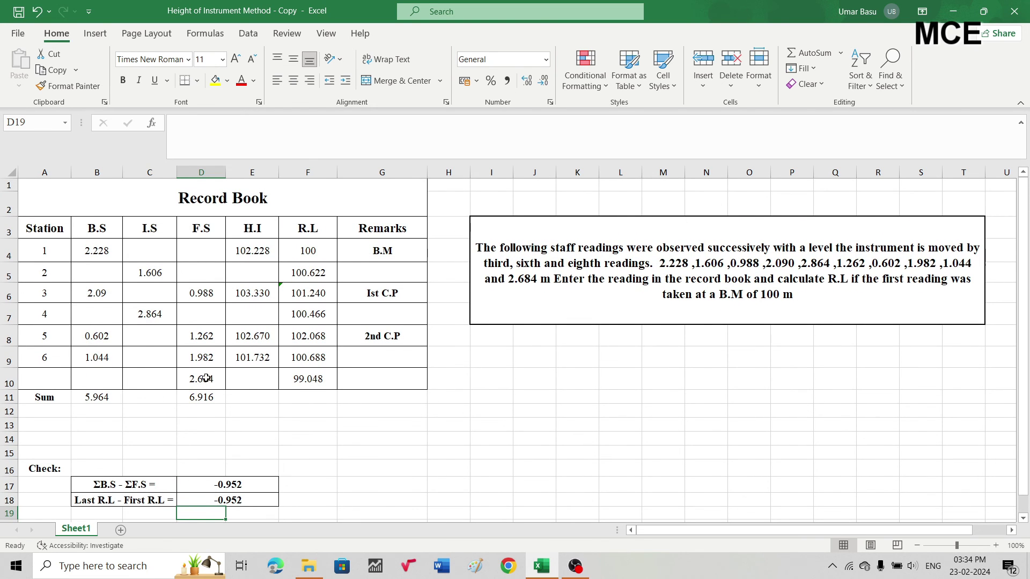
pyautogui.scroll(-1, 206, 378)
pyautogui.scroll(1, 206, 378)
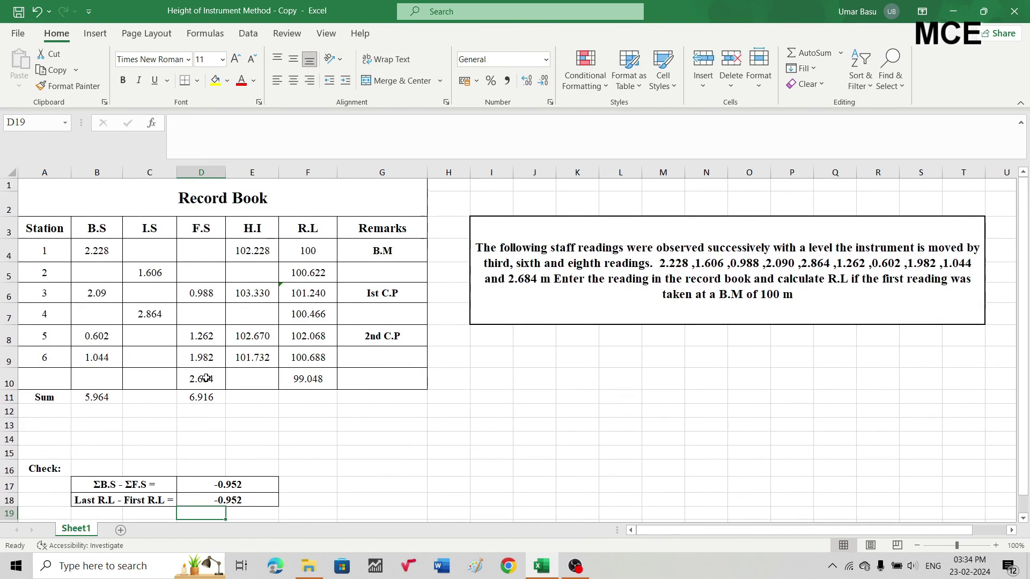